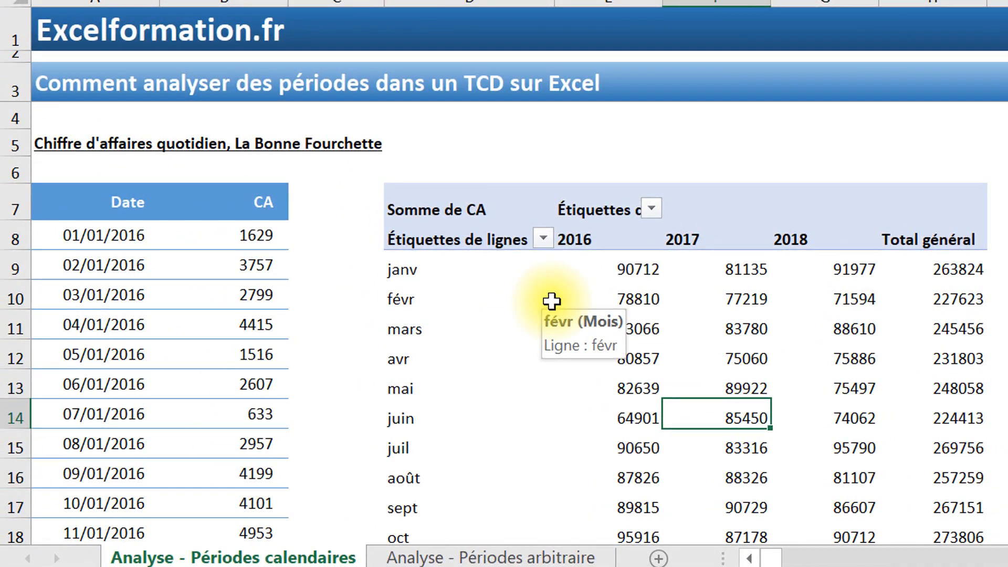
Open the Analyse - Périodes arbitraire sheet and examine its pivot table of revenue by custom date ranges
{"action": "key", "text": "ctrl+Page_Down"}
{"action": "left_click", "coordinate": [266, 556]}
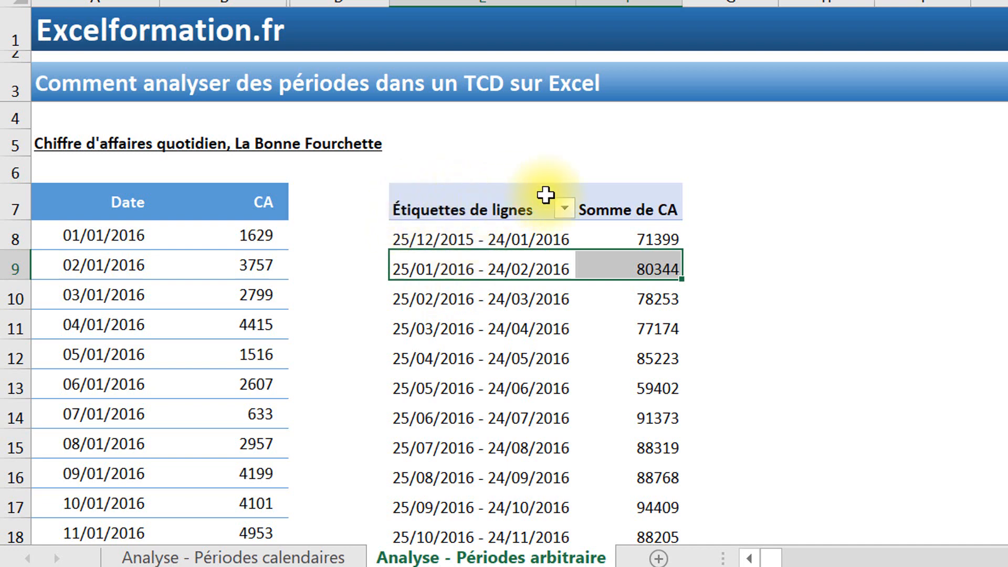
{"action": "left_click", "coordinate": [650, 235]}
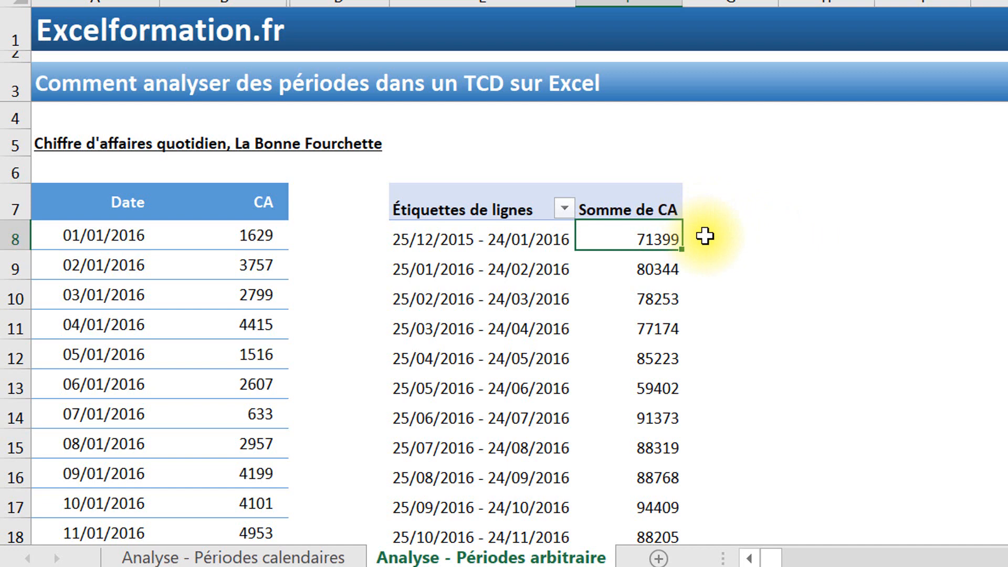
{"action": "scroll", "coordinate": [704, 236], "scroll_direction": "down", "scroll_amount": 2}
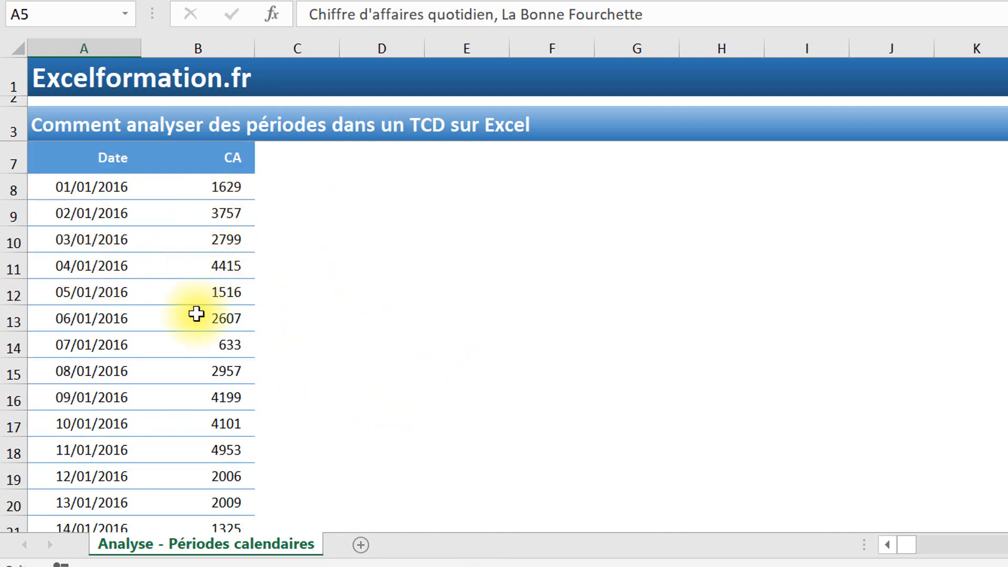
Start a pivot table from the daily revenue table, using A7:B1103 of Analyse - Périodes calendaires as its source range
{"action": "scroll", "coordinate": [198, 308], "scroll_direction": "down", "scroll_amount": 8}
{"action": "scroll", "coordinate": [196, 308], "scroll_direction": "down", "scroll_amount": 4}
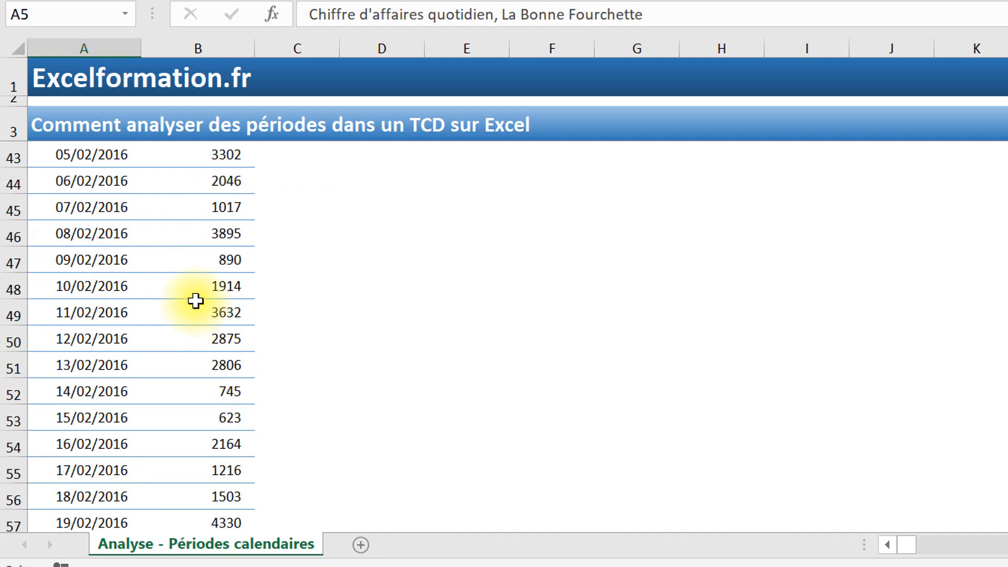
{"action": "scroll", "coordinate": [194, 300], "scroll_direction": "up", "scroll_amount": 13}
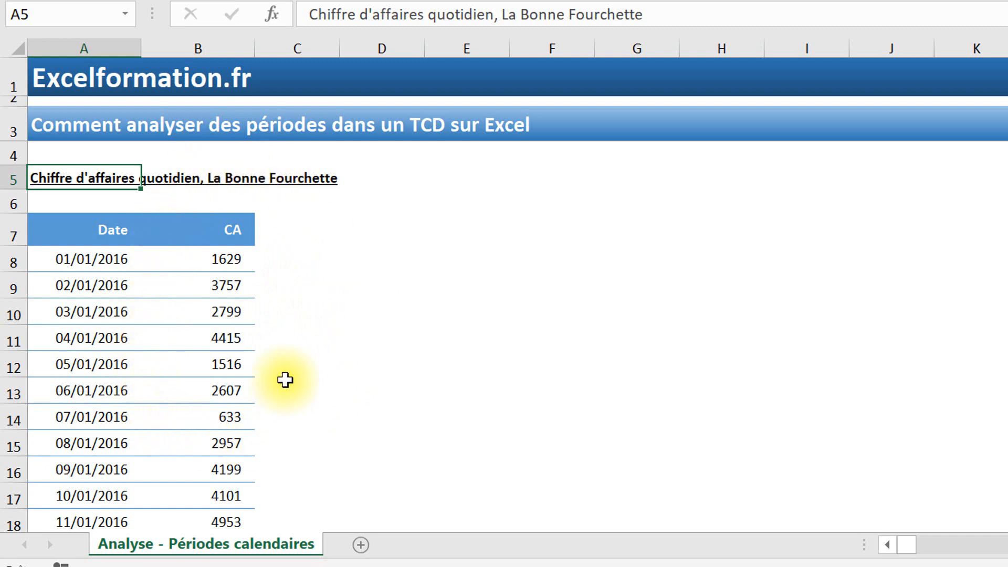
{"action": "left_click", "coordinate": [195, 293]}
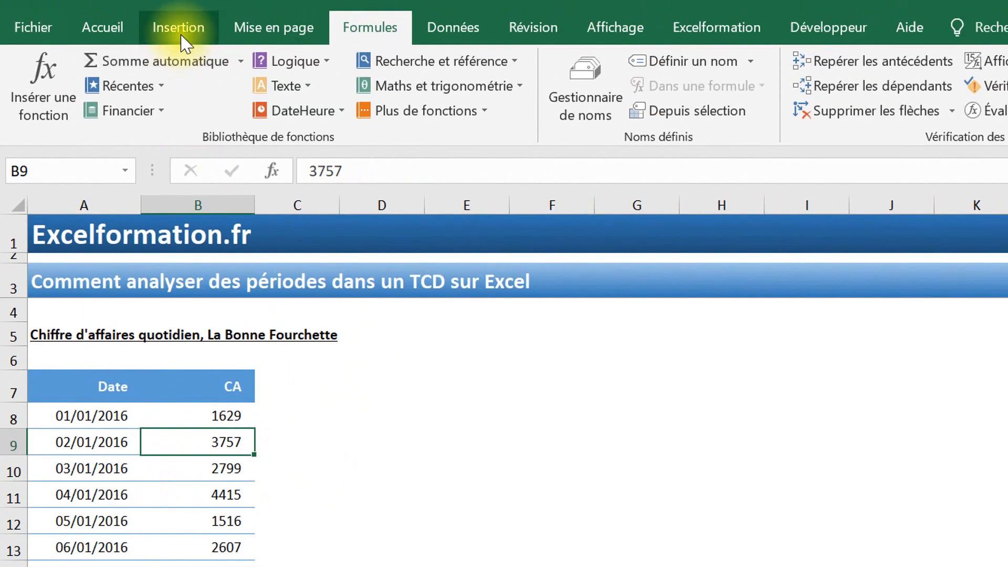
{"action": "left_click", "coordinate": [181, 35]}
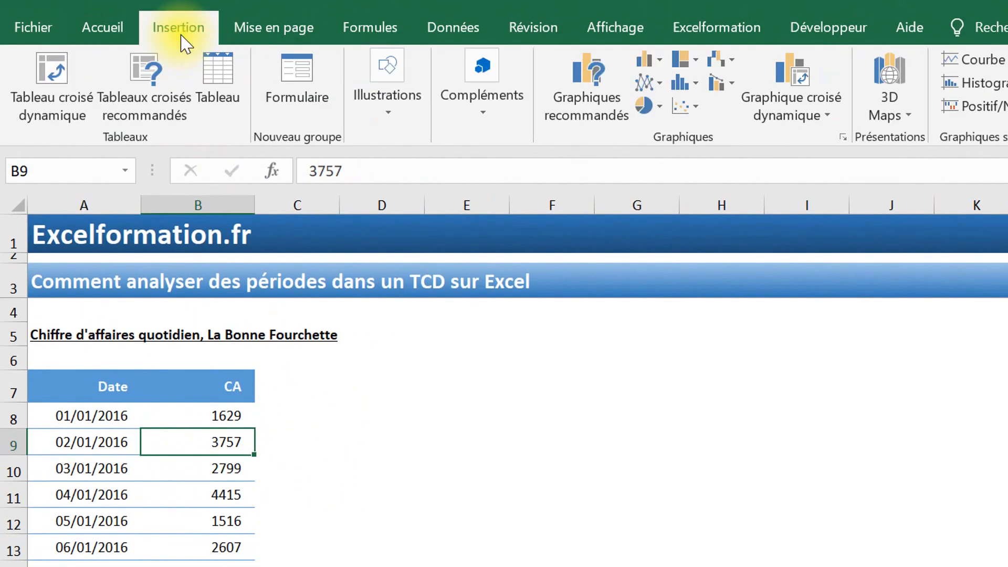
{"action": "left_click", "coordinate": [74, 99]}
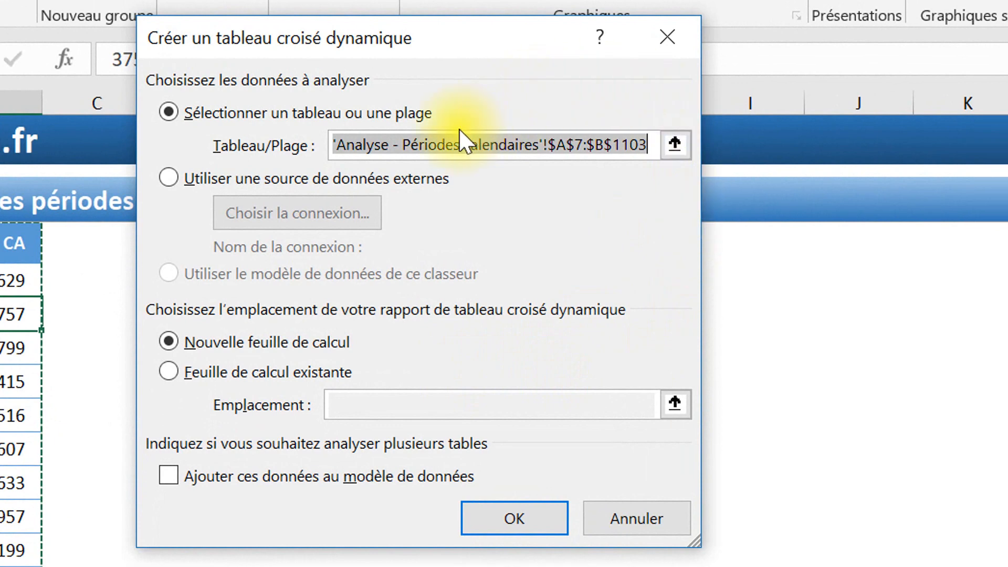
{"action": "left_click", "coordinate": [462, 142]}
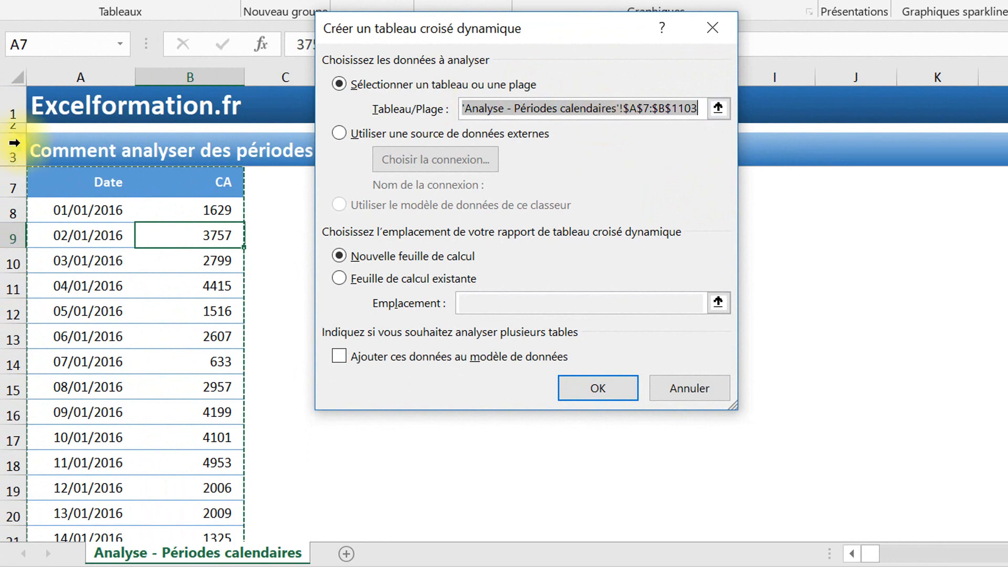
{"action": "scroll", "coordinate": [194, 231], "scroll_direction": "down", "scroll_amount": 20}
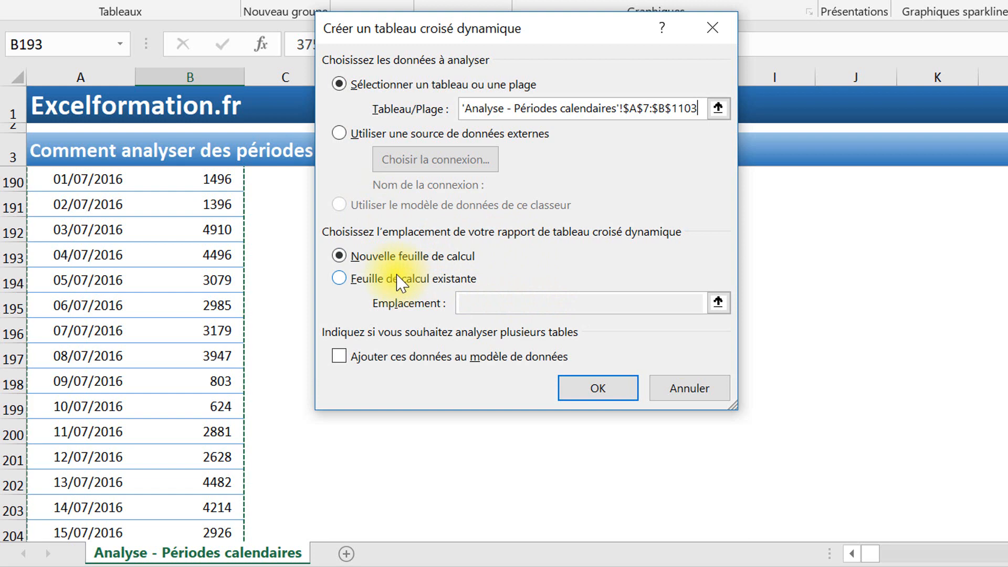
Place the pivot table at cell D7 of the existing Analyse - Périodes calendaires sheet and create it
{"action": "left_click", "coordinate": [374, 279]}
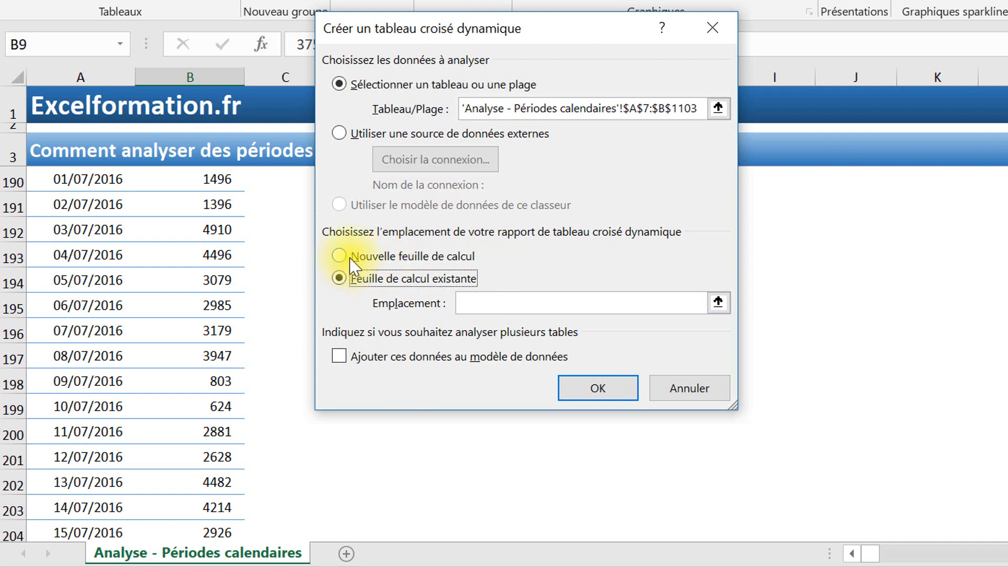
{"action": "left_click", "coordinate": [718, 303]}
{"action": "scroll", "coordinate": [462, 229], "scroll_direction": "up", "scroll_amount": 20}
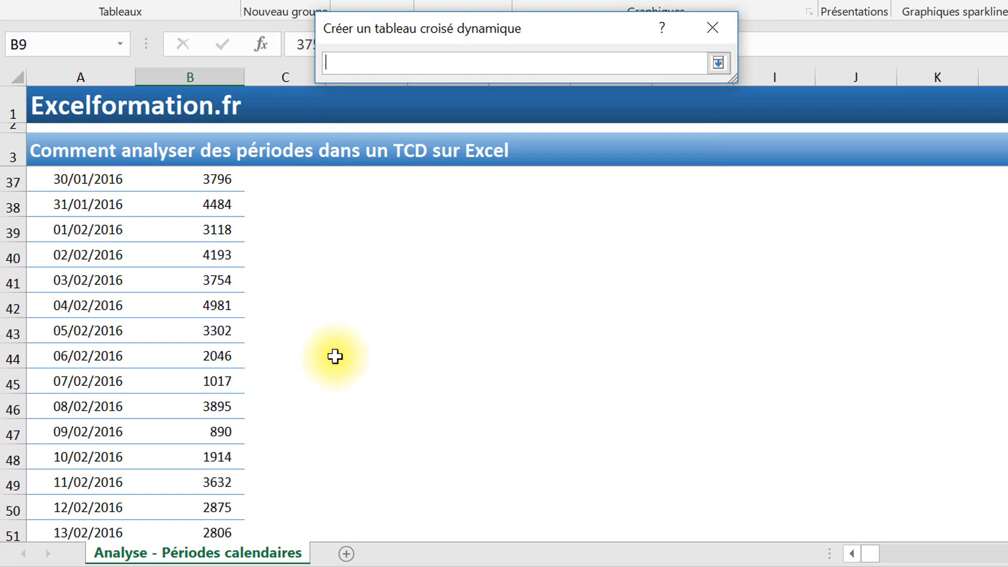
{"action": "scroll", "coordinate": [335, 357], "scroll_direction": "up", "scroll_amount": 11}
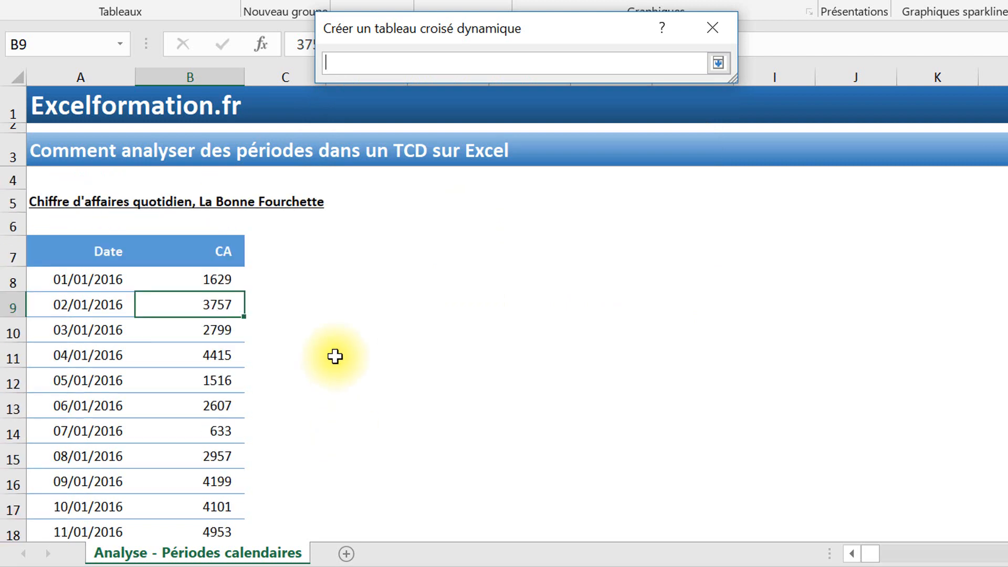
{"action": "left_click", "coordinate": [408, 247]}
{"action": "left_click", "coordinate": [398, 247]}
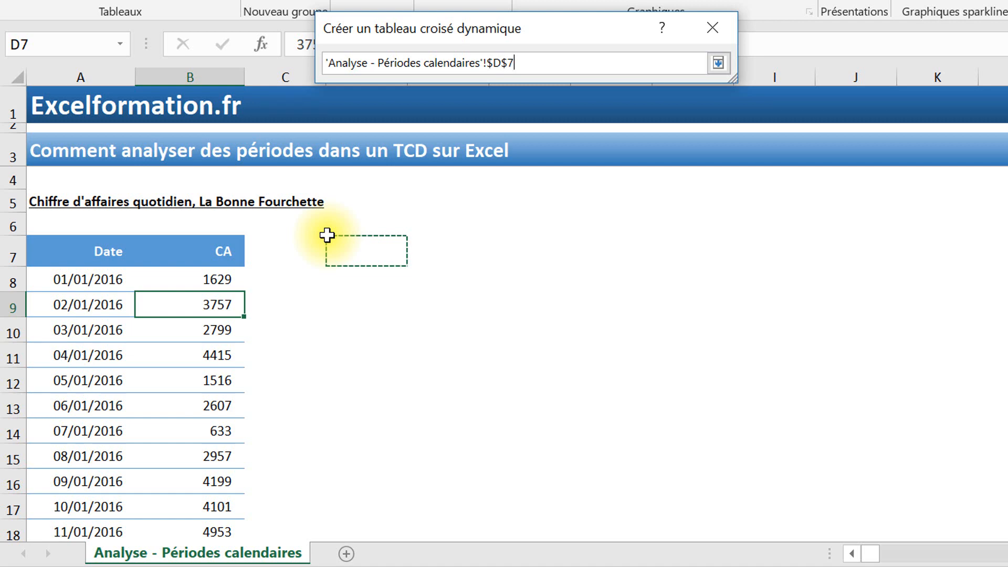
{"action": "key", "text": "Return"}
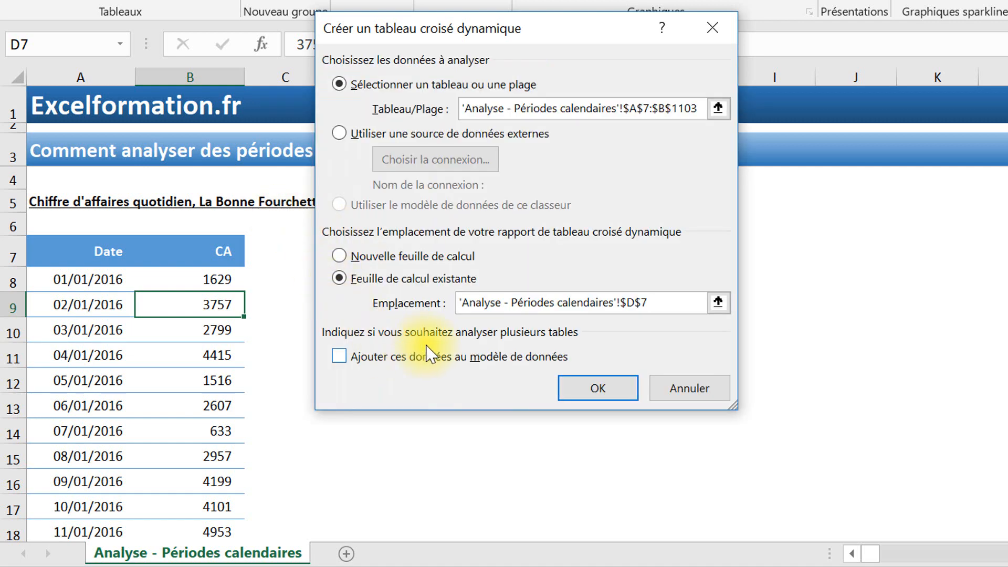
{"action": "left_click", "coordinate": [599, 389]}
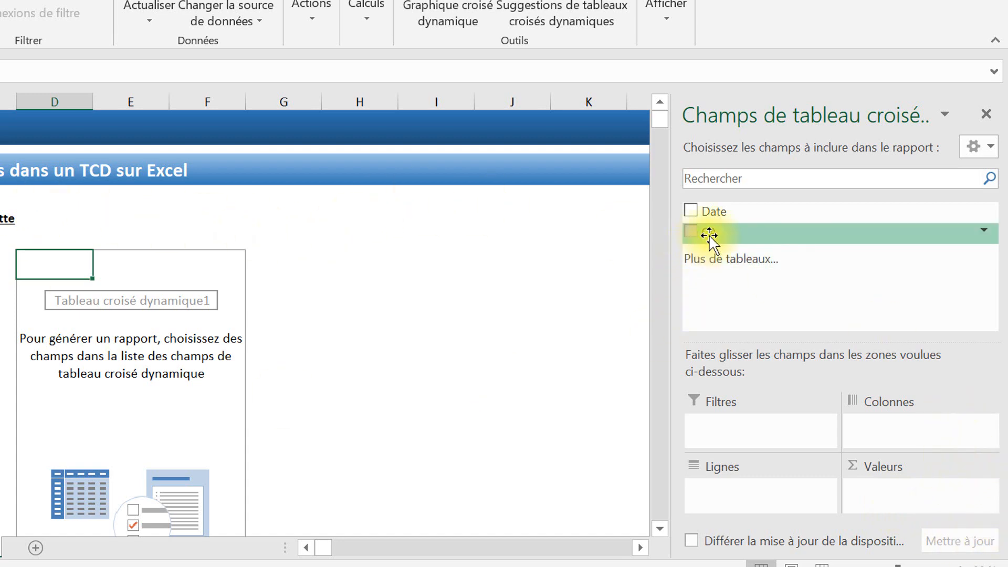
Summarize CA as values with Date as rows, and expand 2016 and its Trimestre1 down to the months
{"action": "left_click_drag", "start_coordinate": [710, 236], "coordinate": [898, 494]}
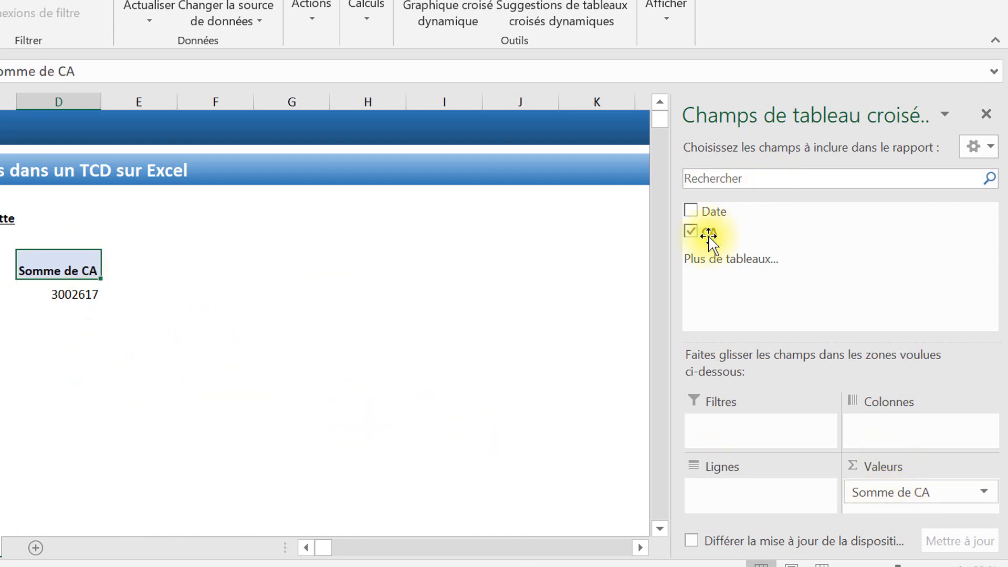
{"action": "left_click_drag", "start_coordinate": [713, 211], "coordinate": [756, 494]}
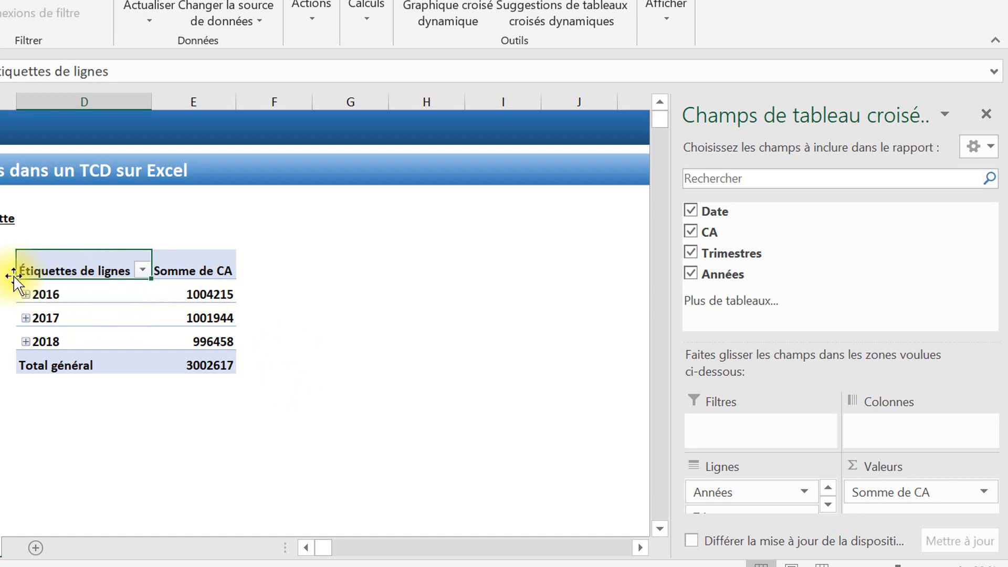
{"action": "left_click", "coordinate": [25, 295]}
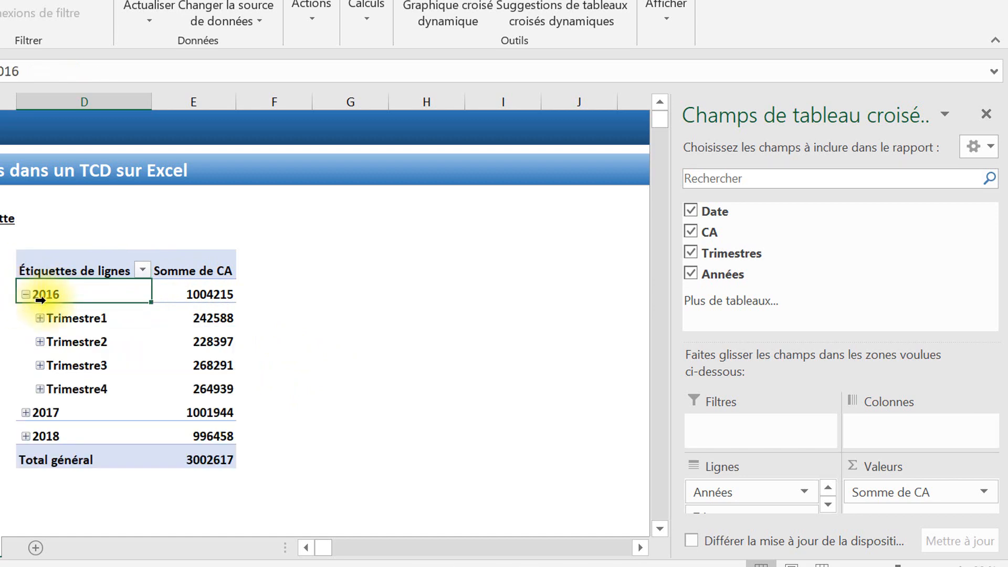
{"action": "left_click", "coordinate": [40, 318]}
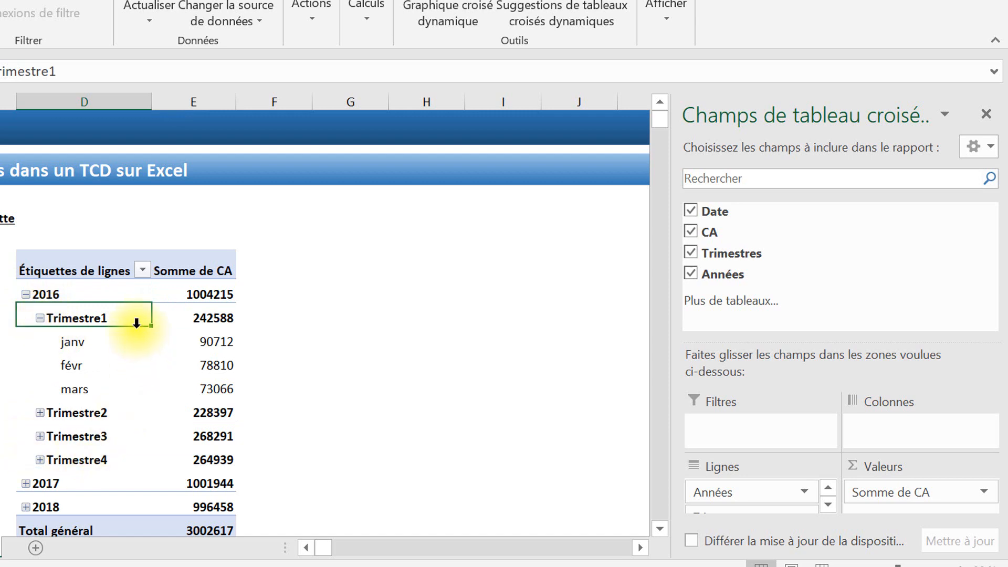
Remove the Trimestres field from the pivot table and move Années from the rows to the columns
{"action": "left_click", "coordinate": [690, 254]}
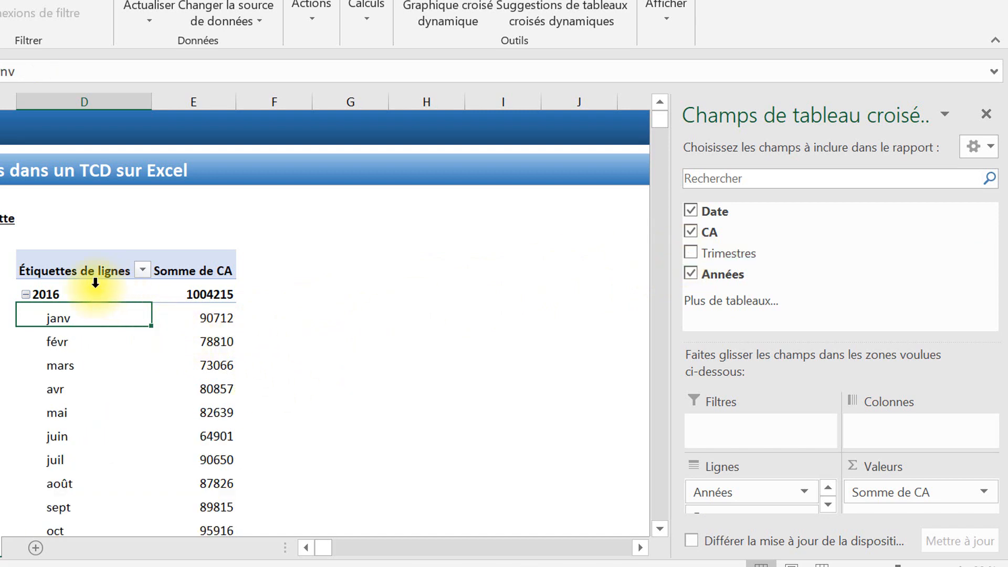
{"action": "scroll", "coordinate": [162, 310], "scroll_direction": "down", "scroll_amount": 10}
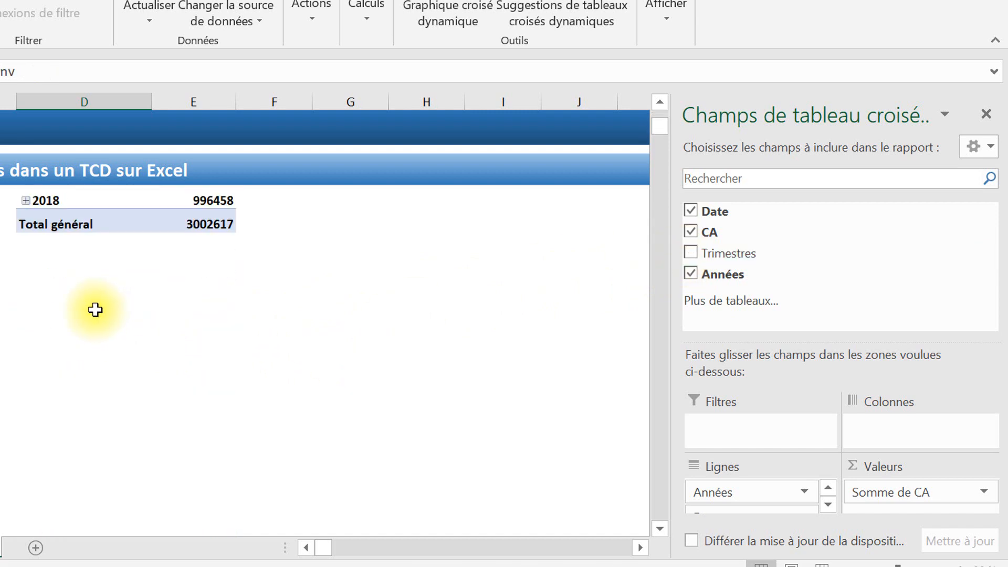
{"action": "scroll", "coordinate": [95, 310], "scroll_direction": "up", "scroll_amount": 10}
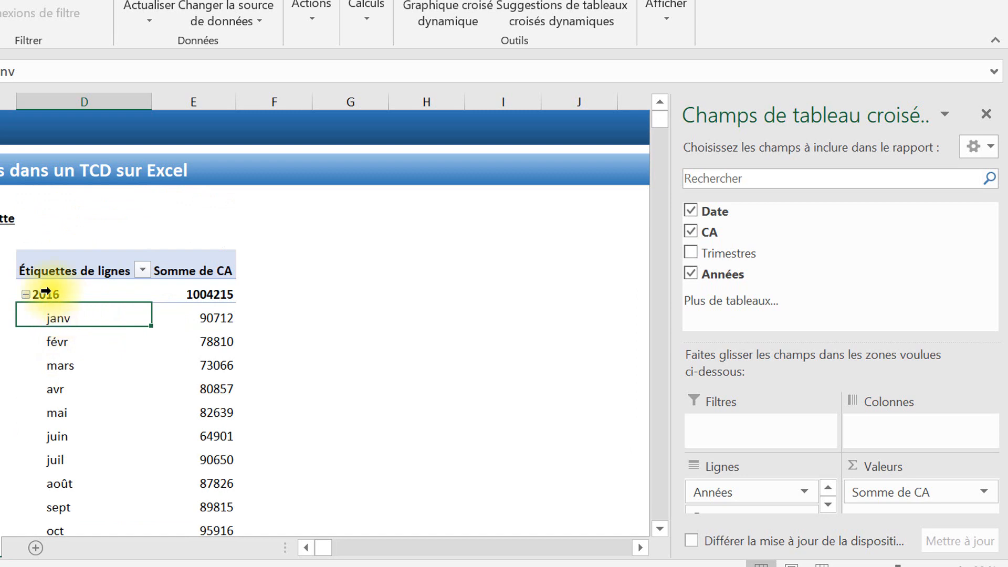
{"action": "left_click_drag", "start_coordinate": [732, 492], "coordinate": [882, 436]}
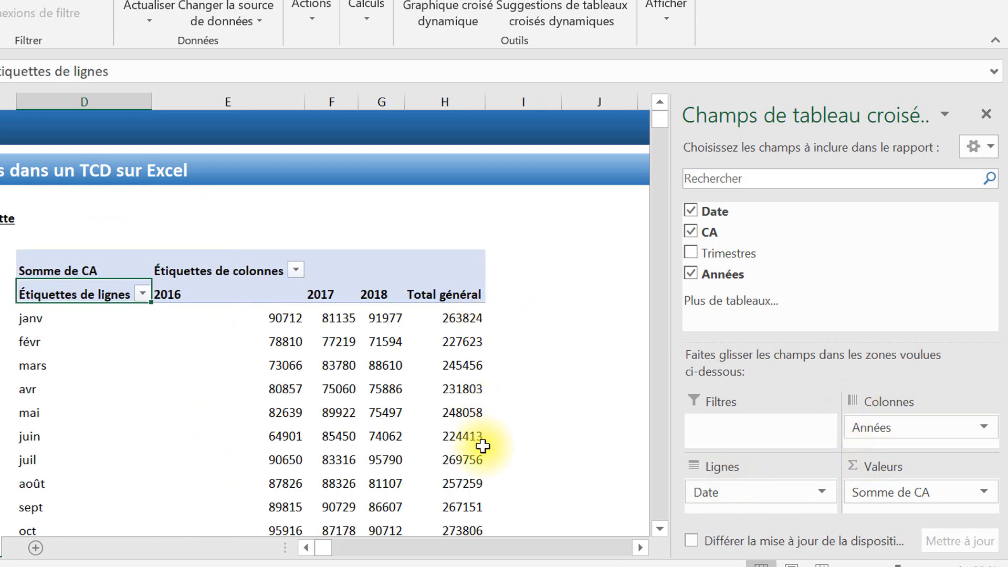
{"action": "scroll", "coordinate": [45, 326], "scroll_direction": "down", "scroll_amount": 2}
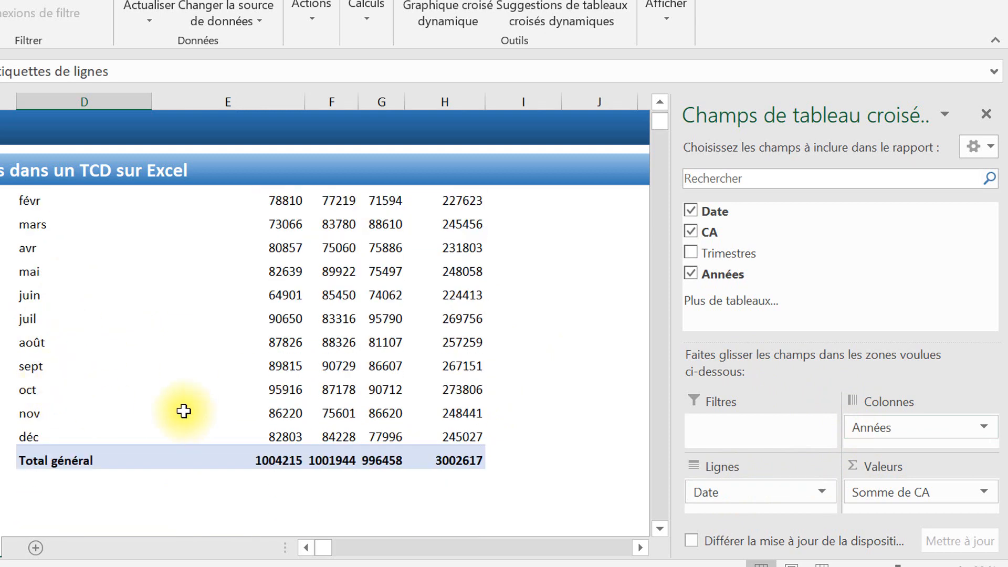
{"action": "scroll", "coordinate": [182, 409], "scroll_direction": "up", "scroll_amount": 2}
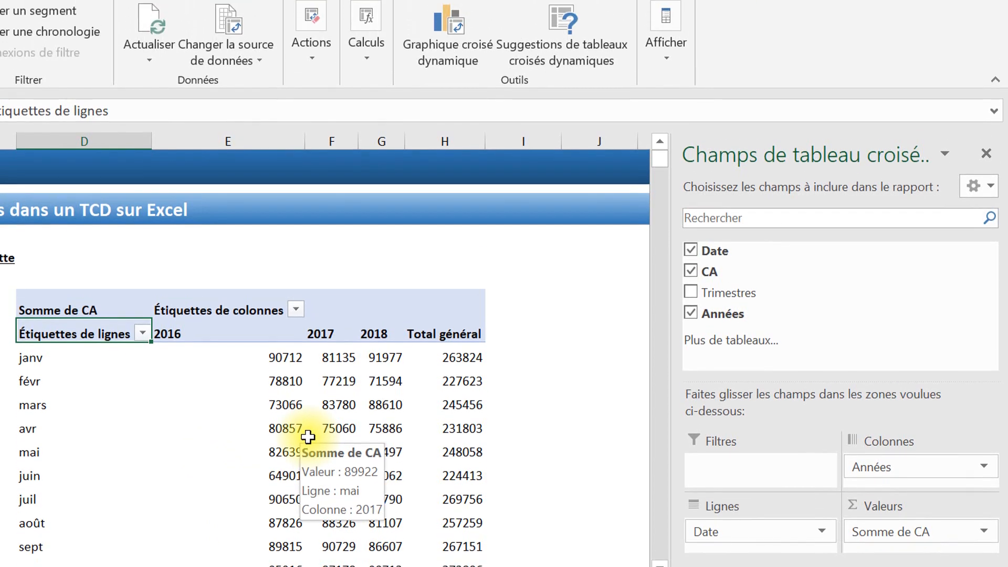
Regroup the pivot table's row dates by Jours, Mois and Années, leaving out Trimestres
{"action": "left_click", "coordinate": [257, 365]}
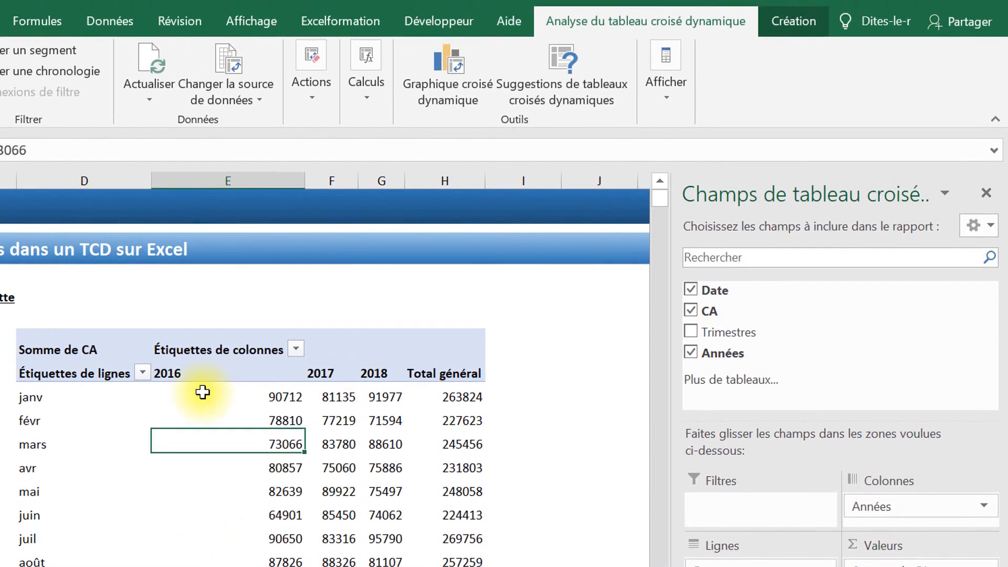
{"action": "left_click", "coordinate": [40, 442]}
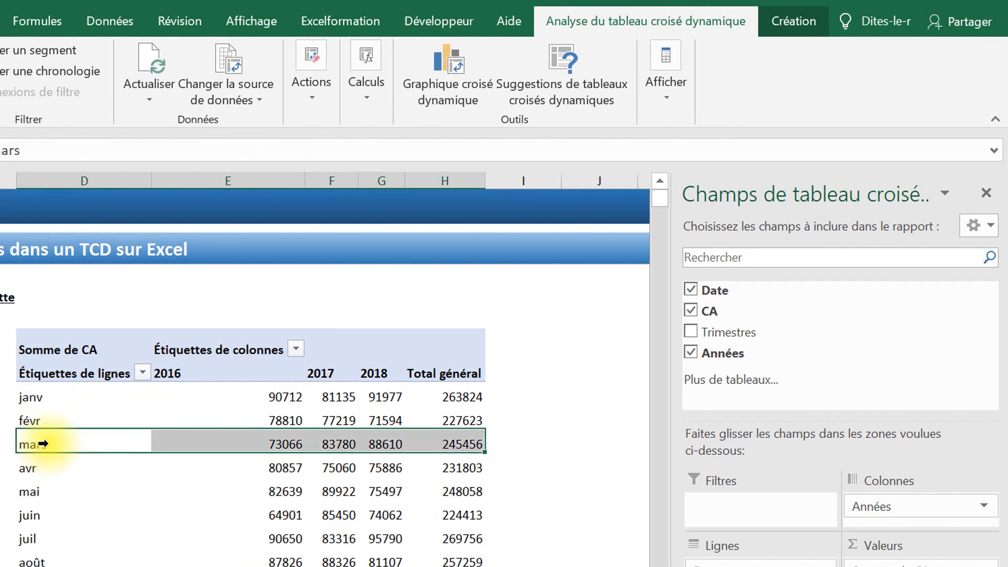
{"action": "left_click", "coordinate": [74, 396]}
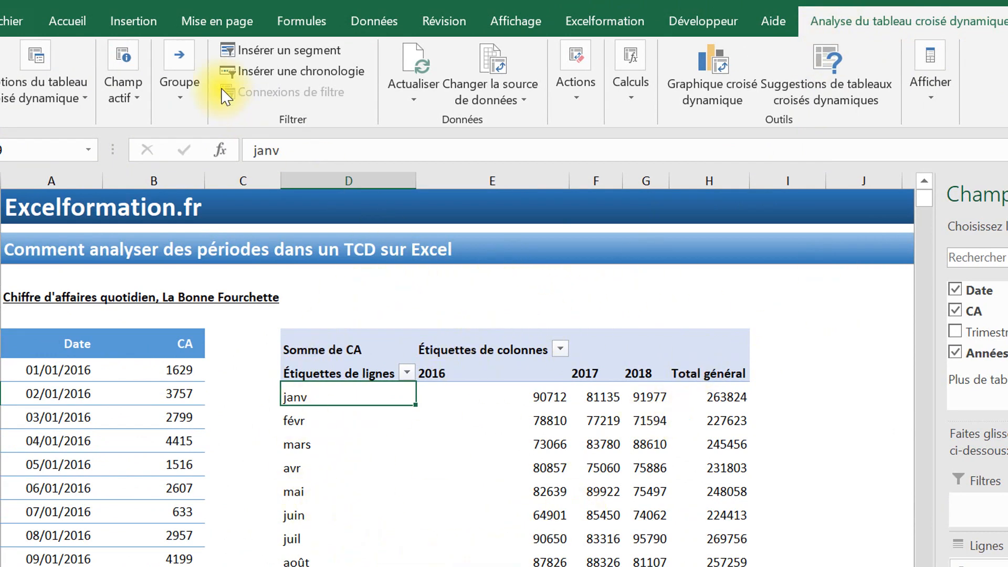
{"action": "left_click", "coordinate": [181, 84]}
{"action": "left_click", "coordinate": [227, 188]}
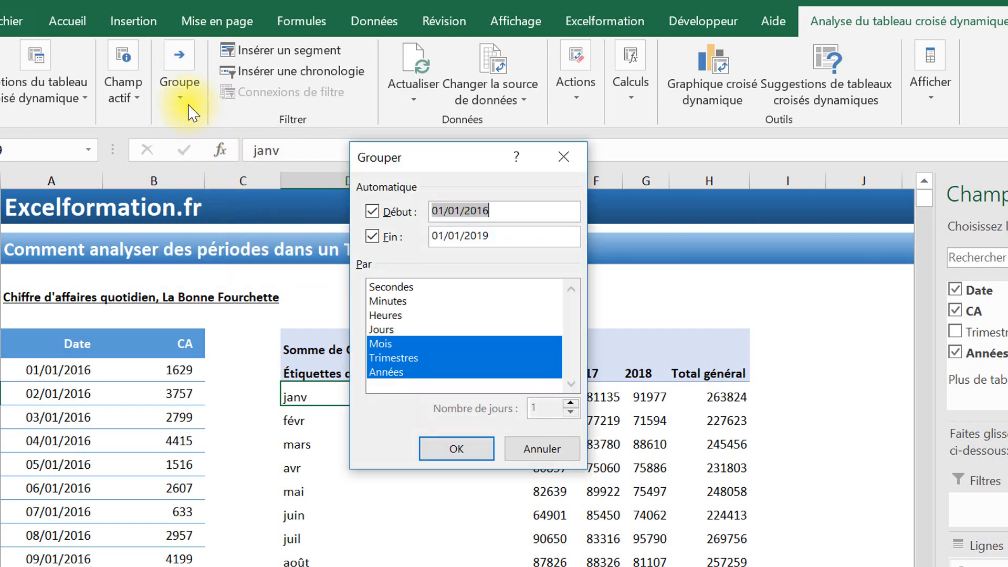
{"action": "left_click", "coordinate": [381, 331]}
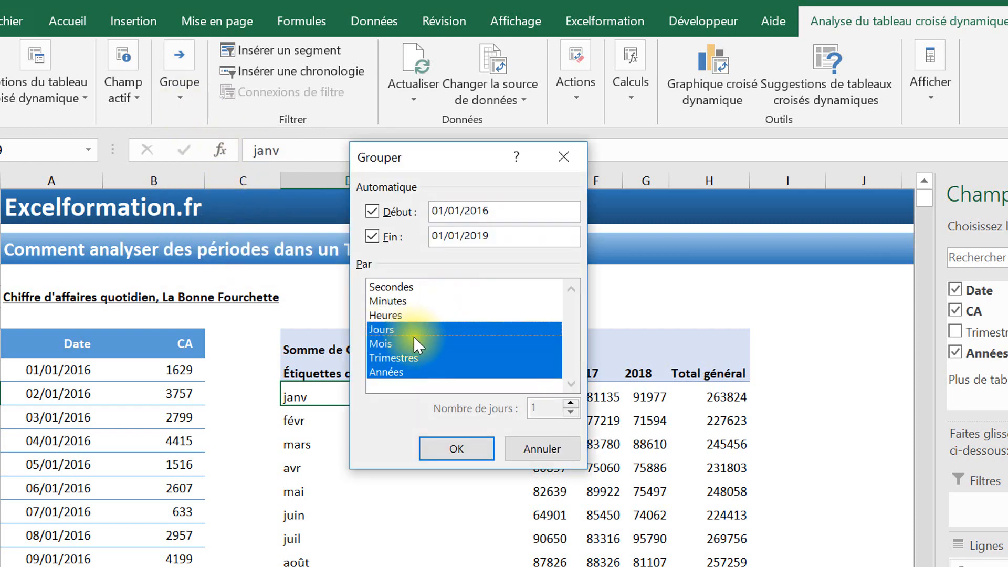
{"action": "left_click", "coordinate": [394, 358]}
{"action": "left_click", "coordinate": [457, 449]}
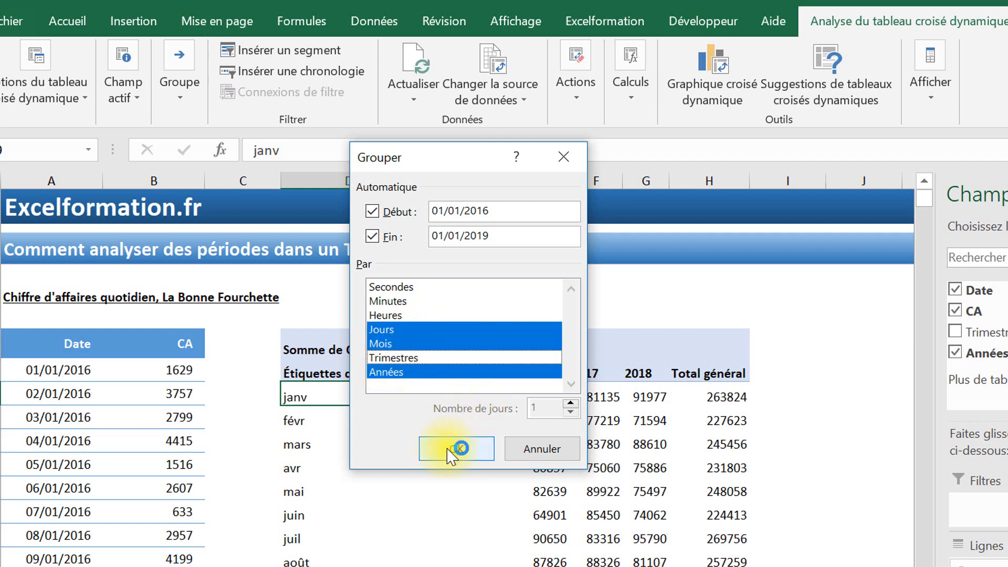
{"action": "scroll", "coordinate": [361, 425], "scroll_direction": "down", "scroll_amount": 12}
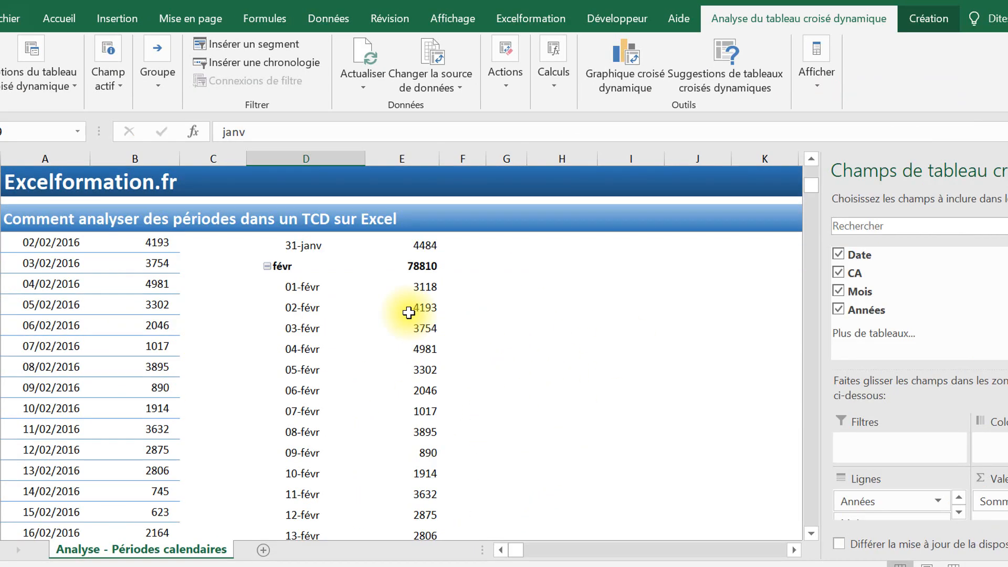
Duplicate the Analyse - Périodes calendaires sheet and rename the copy Analyse - Périodes arbitraire
{"action": "mouse_move", "coordinate": [409, 313]}
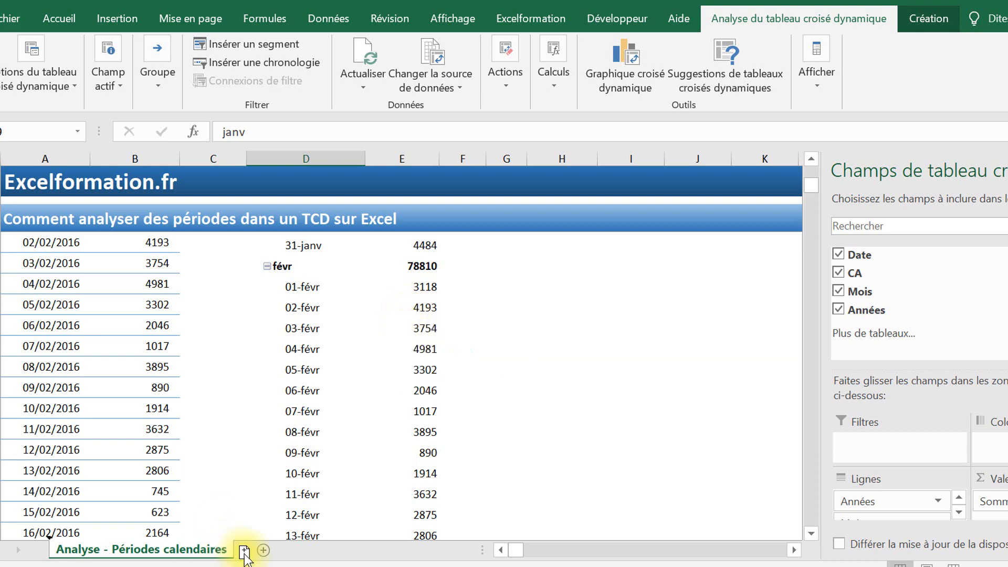
{"action": "left_click_drag", "start_coordinate": [245, 550], "coordinate": [246, 550]}
{"action": "double_click", "coordinate": [349, 549]}
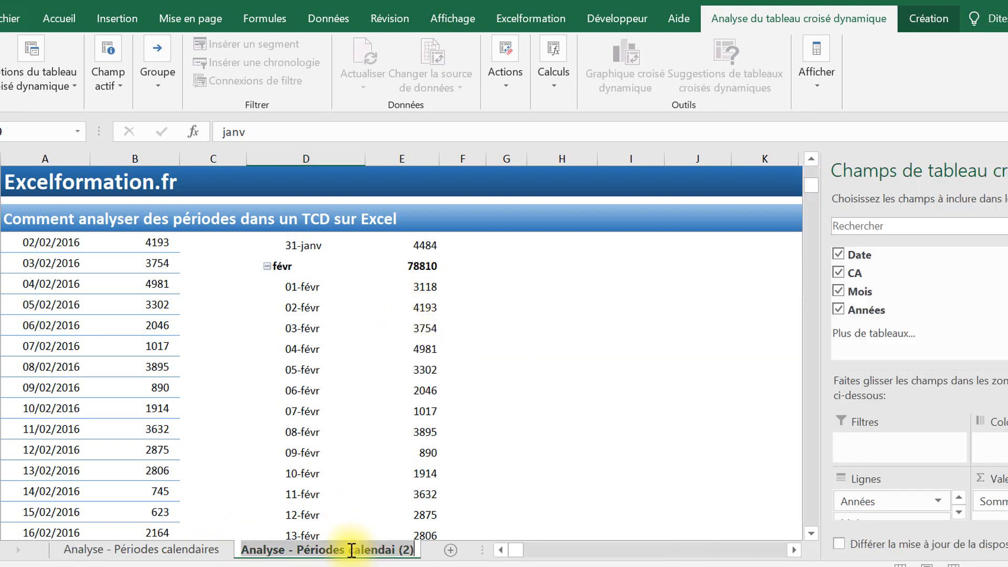
{"action": "type", "text": "arbitraire"}
{"action": "key", "text": "Return"}
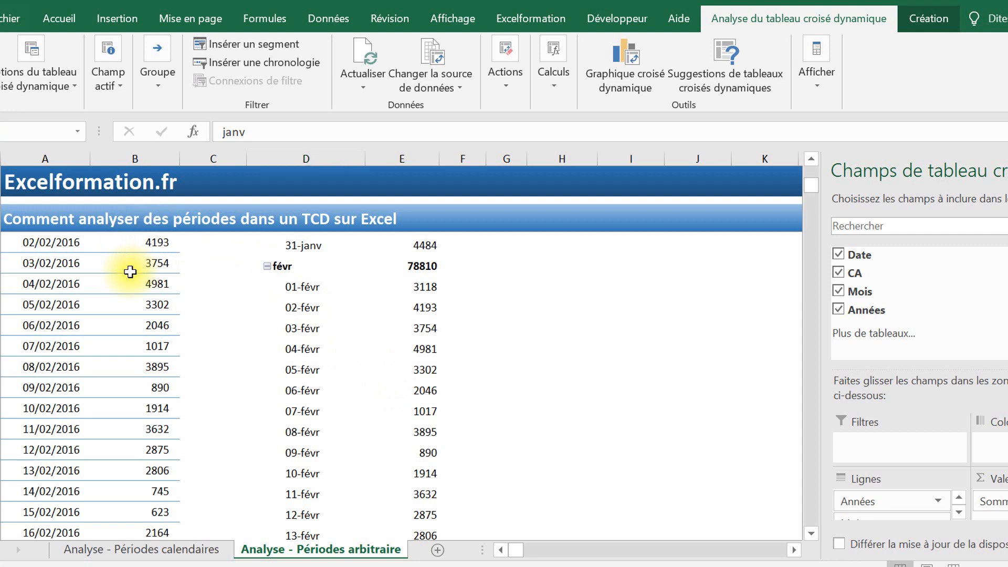
Insert a new column C after the CA column and head it Période in row 7
{"action": "scroll", "coordinate": [199, 315], "scroll_direction": "up", "scroll_amount": 12}
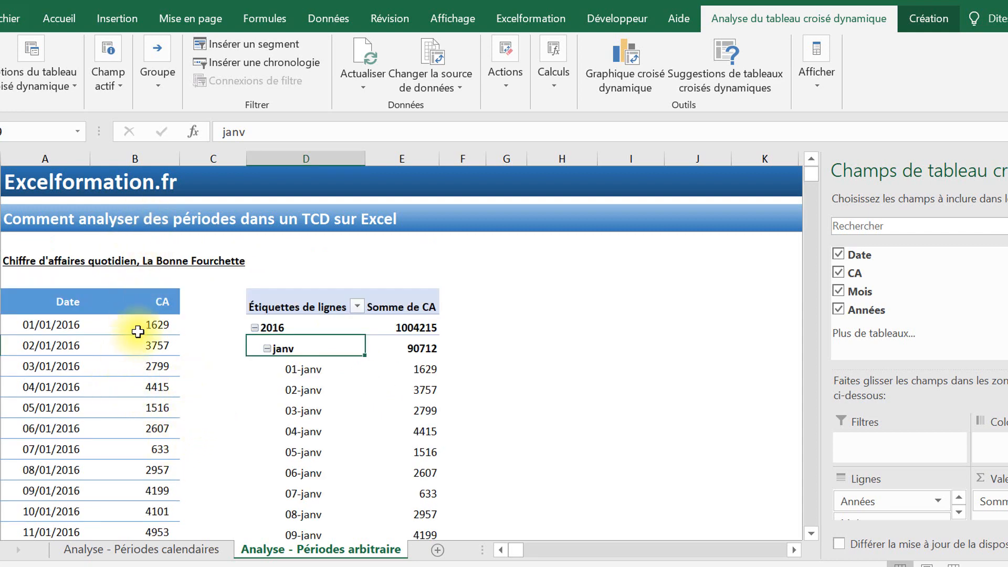
{"action": "left_click", "coordinate": [206, 157]}
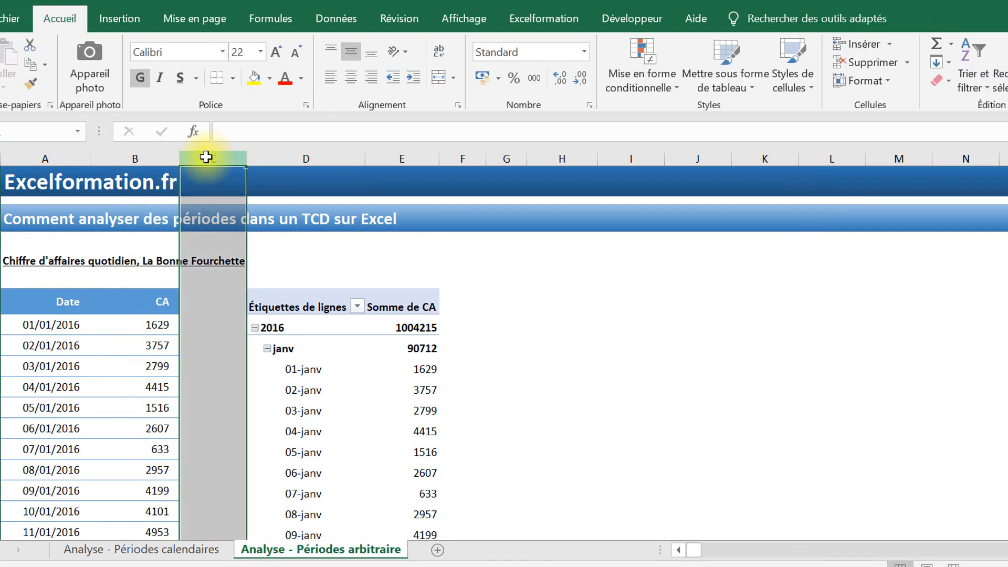
{"action": "right_click", "coordinate": [205, 160]}
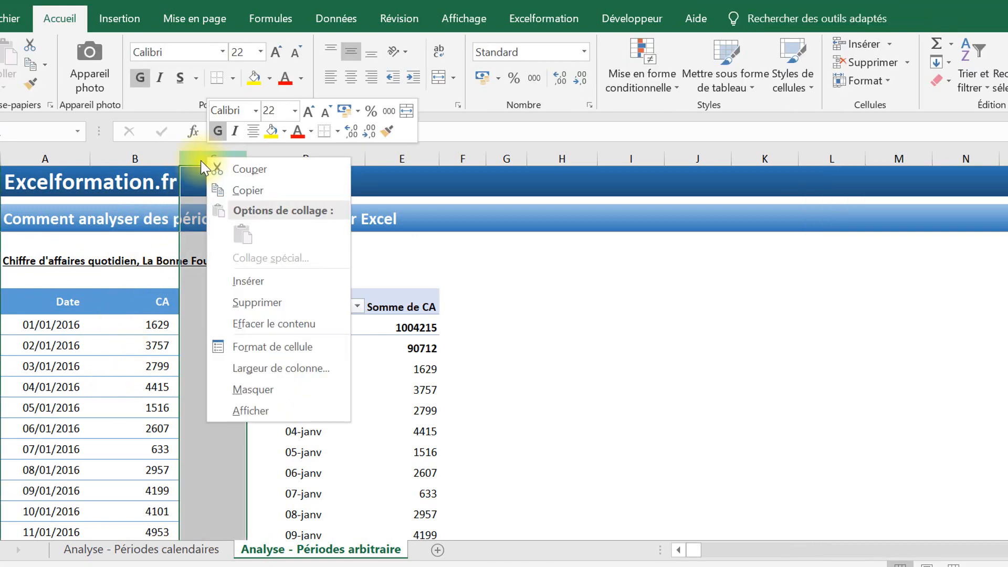
{"action": "left_click", "coordinate": [269, 282]}
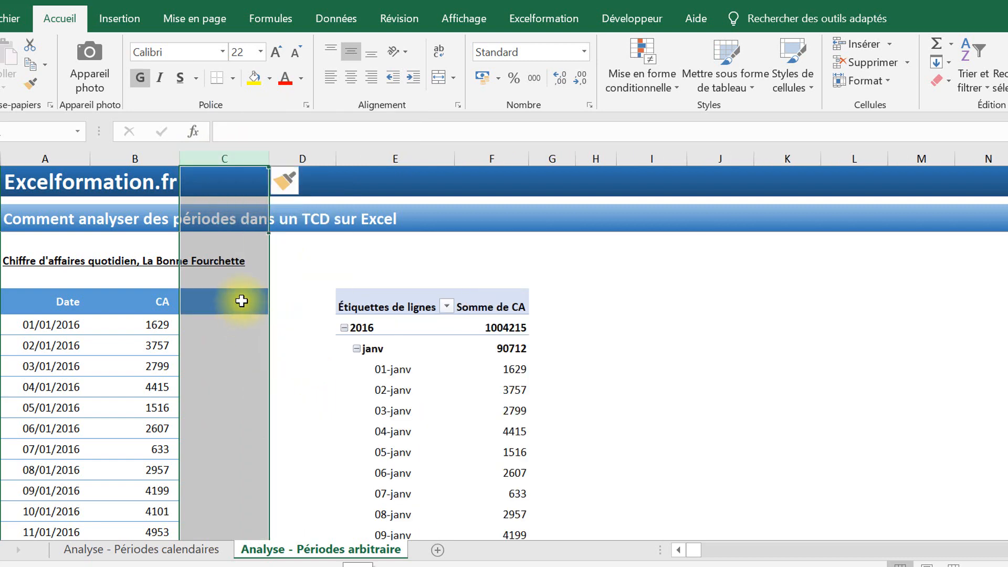
{"action": "left_click", "coordinate": [241, 301]}
{"action": "type", "text": "Période"}
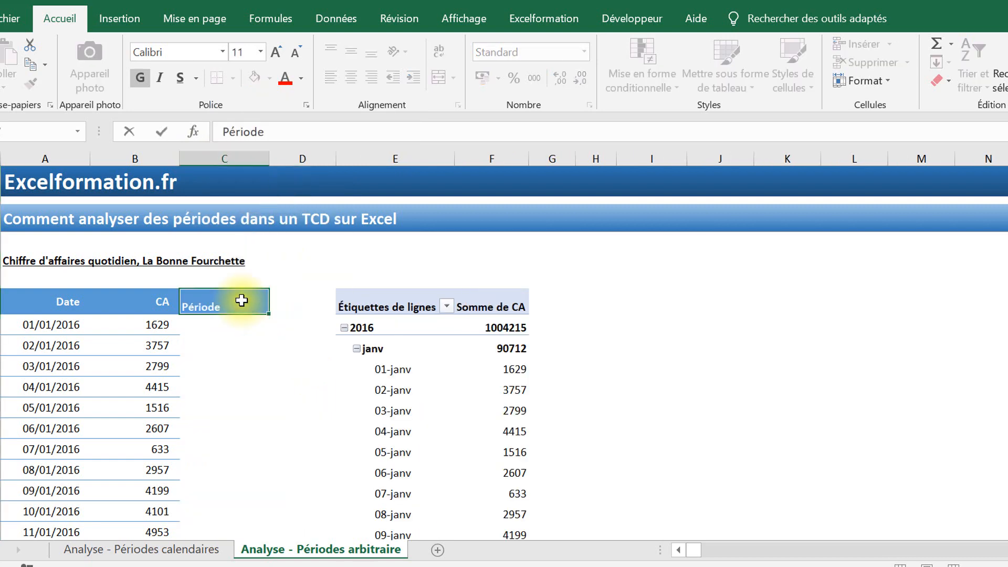
{"action": "key", "text": "Return"}
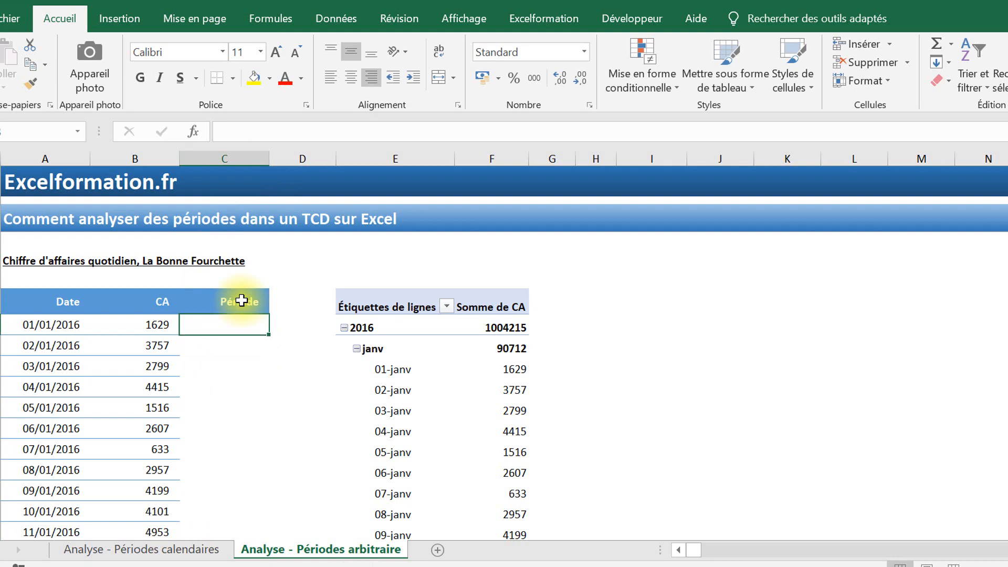
In C8, begin a DATE formula with ANNEE(A8) as its year argument
{"action": "type", "text": "="}
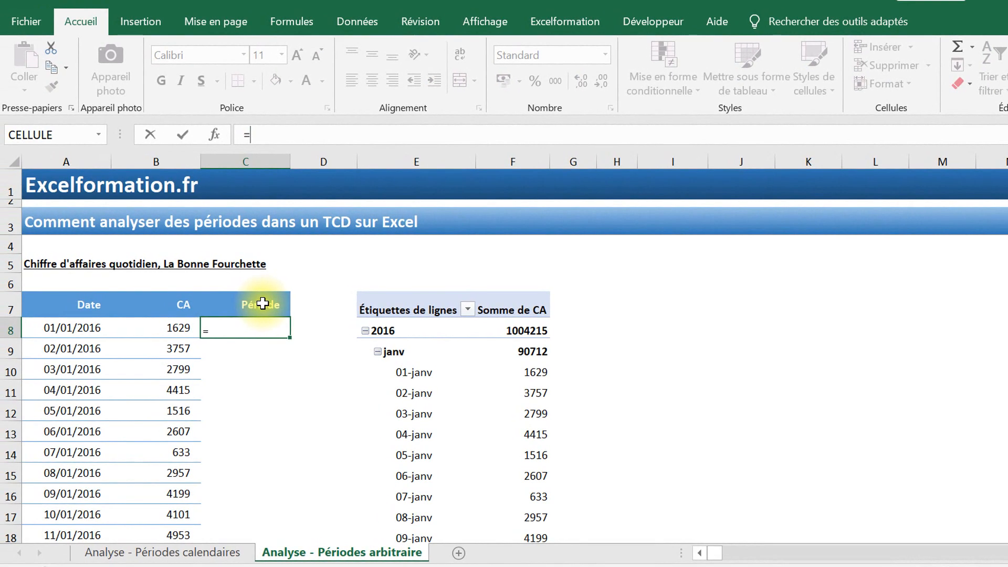
{"action": "type", "text": "d"}
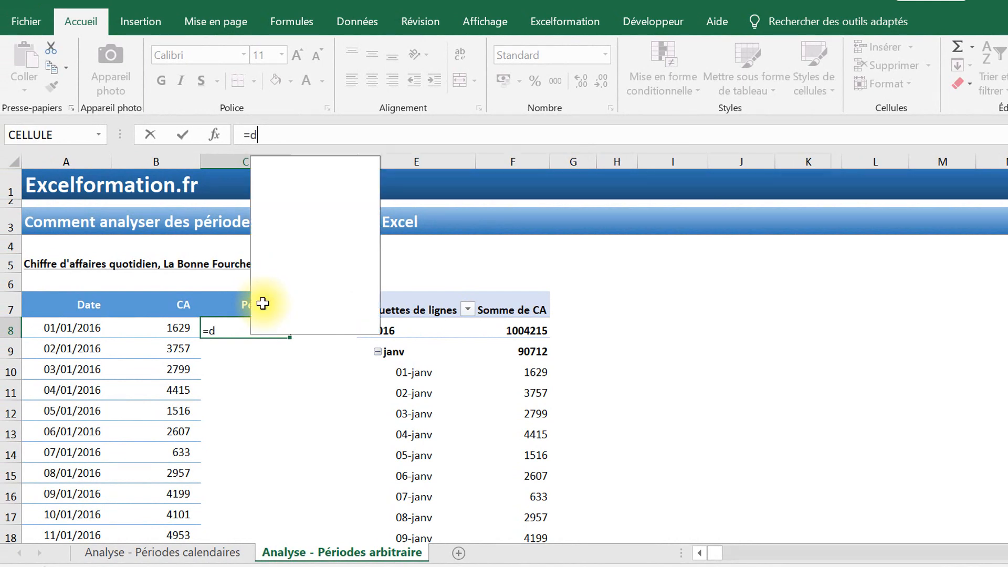
{"action": "type", "text": "ate("}
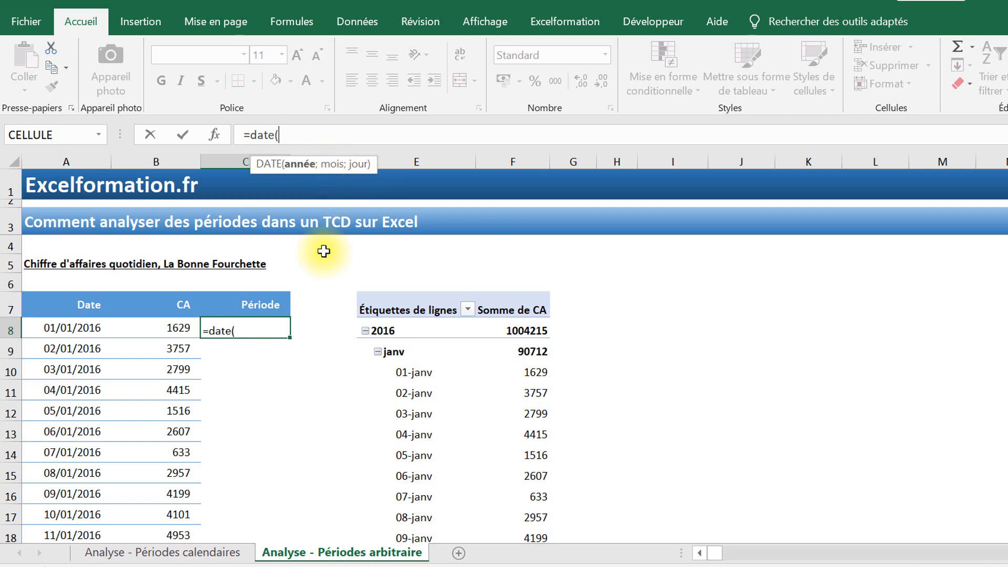
{"action": "type", "text": "annee"}
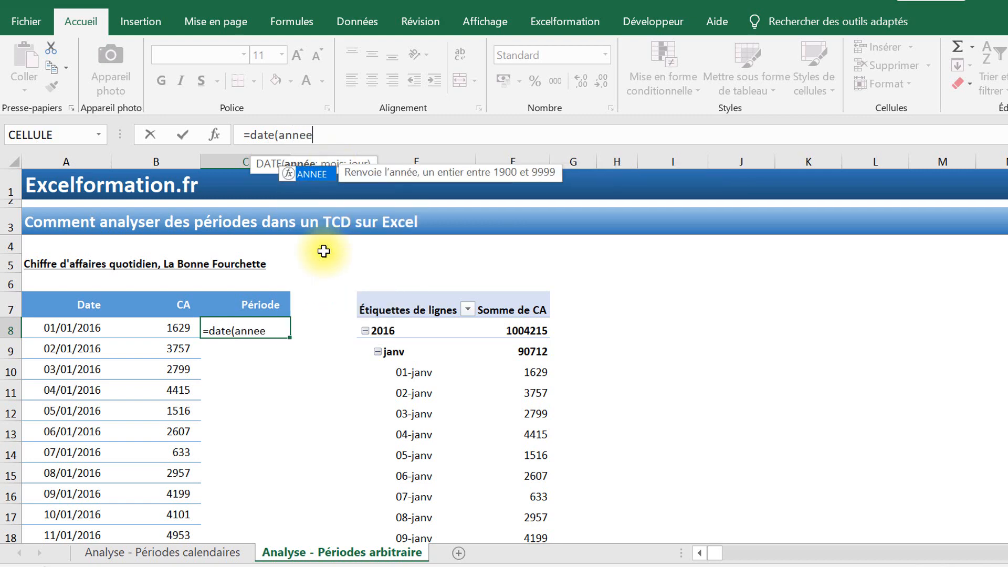
{"action": "type", "text": "("}
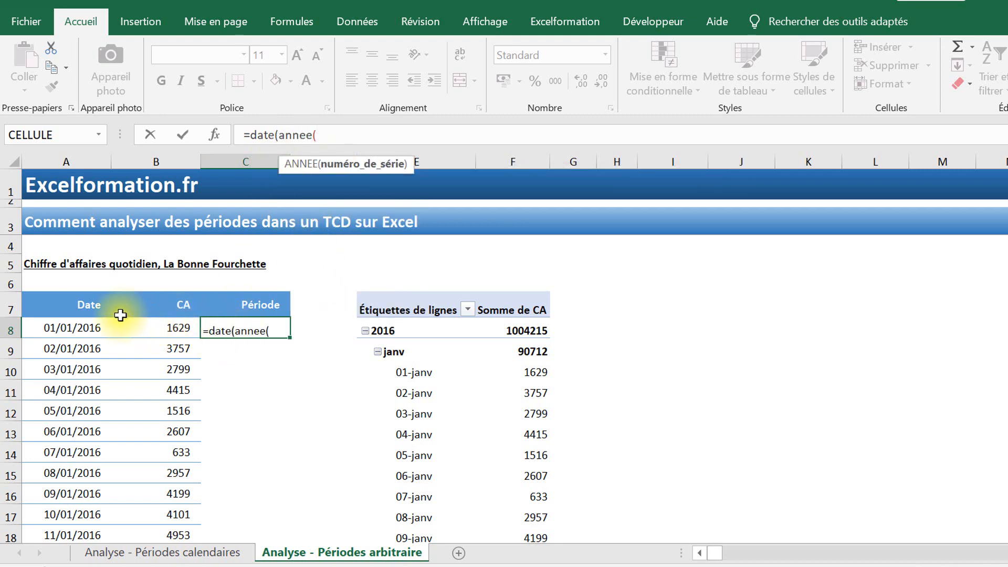
{"action": "left_click", "coordinate": [79, 330]}
{"action": "type", "text": ")"}
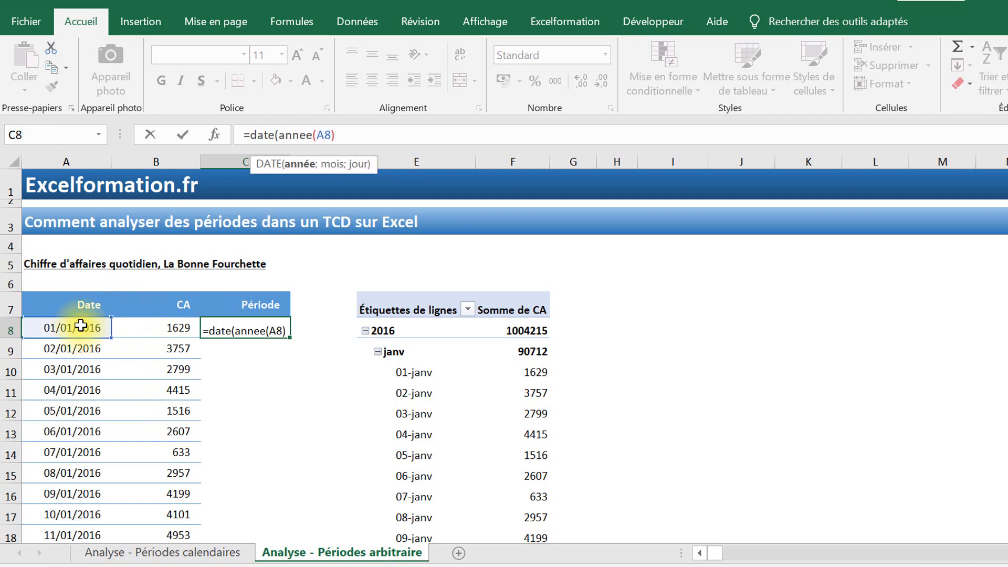
{"action": "type", "text": ";"}
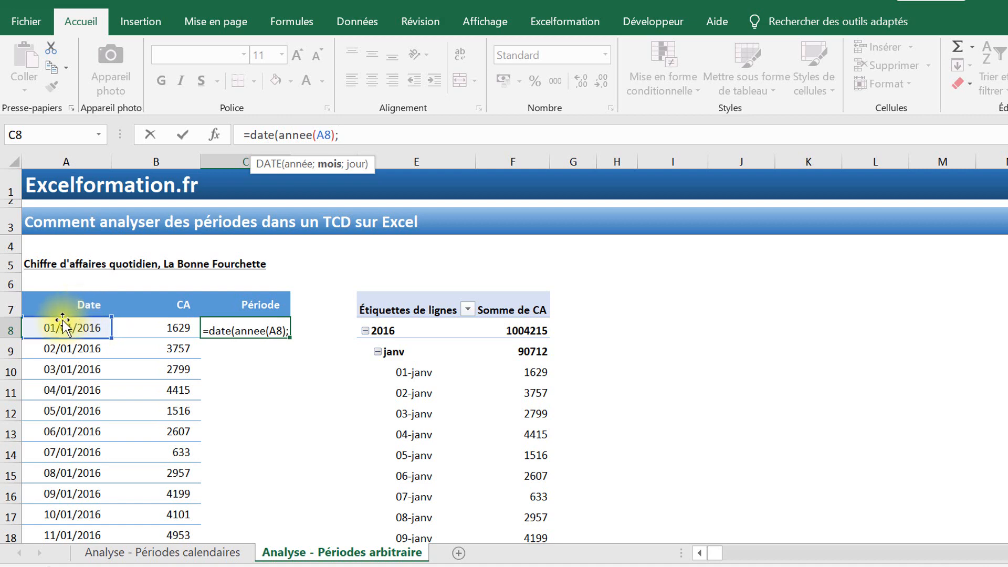
Complete the C8 formula with SI(JOUR(A8)<25;MOIS(A8)-1;MOIS(A8)) as the month and 25 as the day
{"action": "type", "text": "si("}
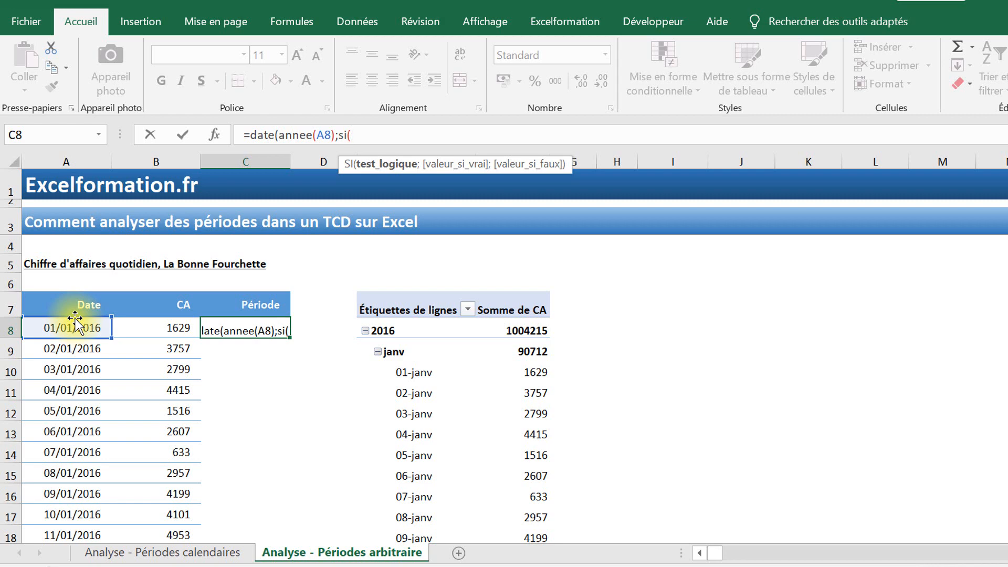
{"action": "type", "text": "jour("}
{"action": "left_click", "coordinate": [65, 326]}
{"action": "type", "text": ")"}
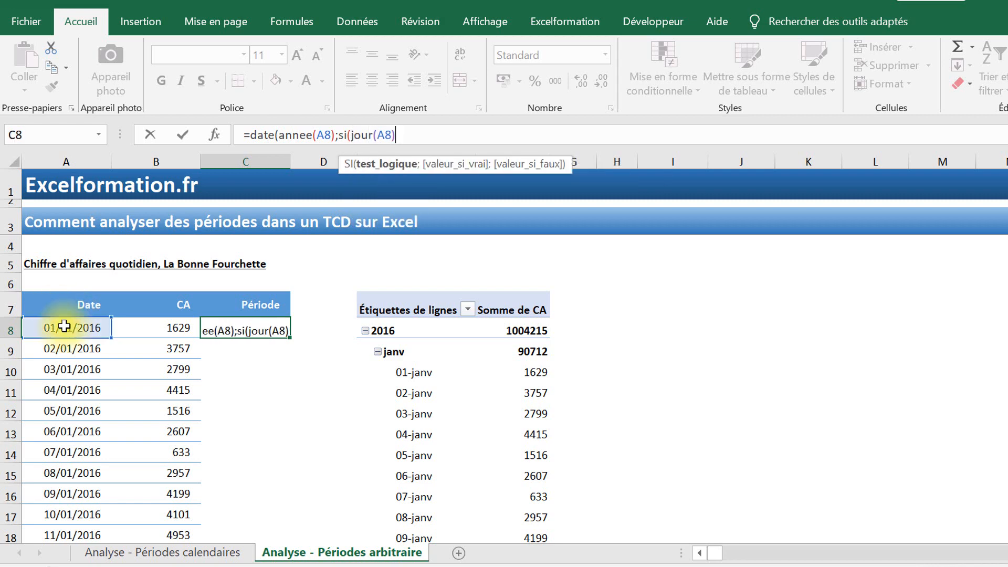
{"action": "type", "text": "<25;"}
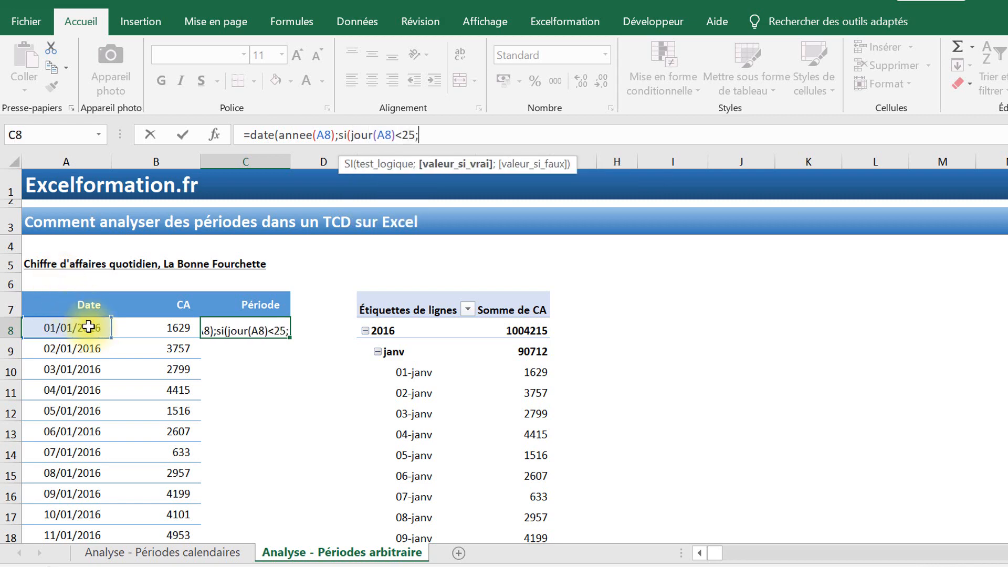
{"action": "type", "text": "mois("}
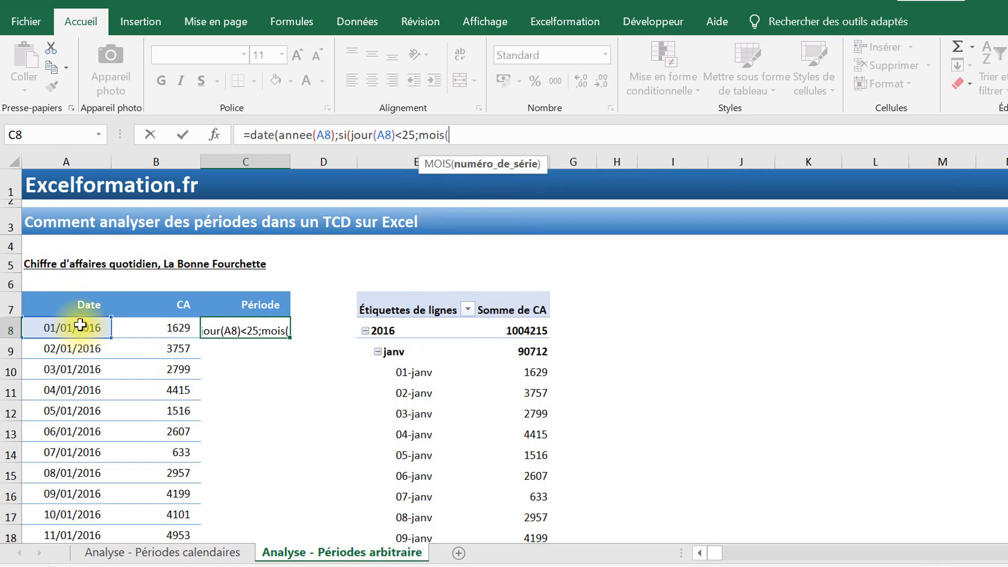
{"action": "left_click", "coordinate": [79, 326]}
{"action": "type", "text": ")-"}
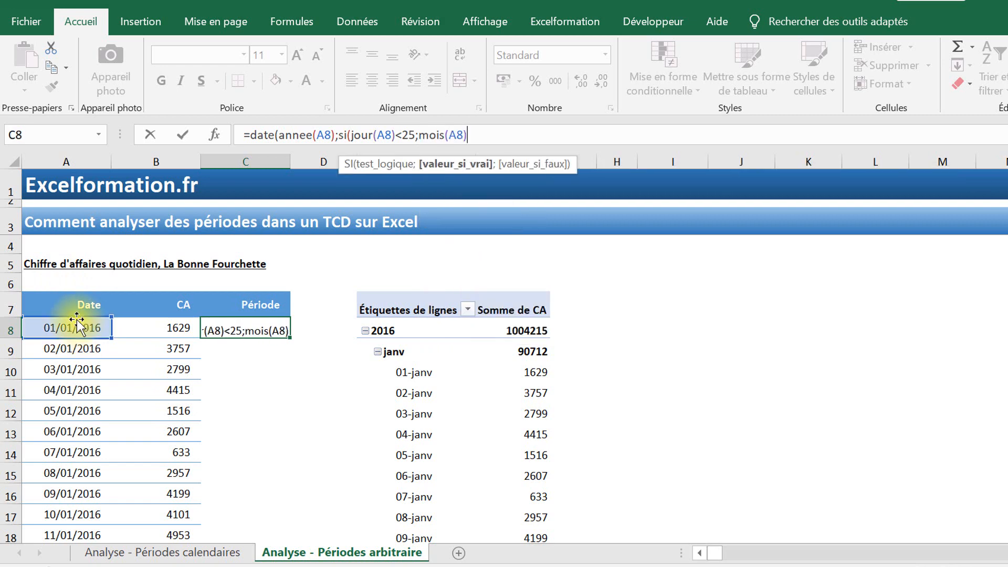
{"action": "type", "text": "1"}
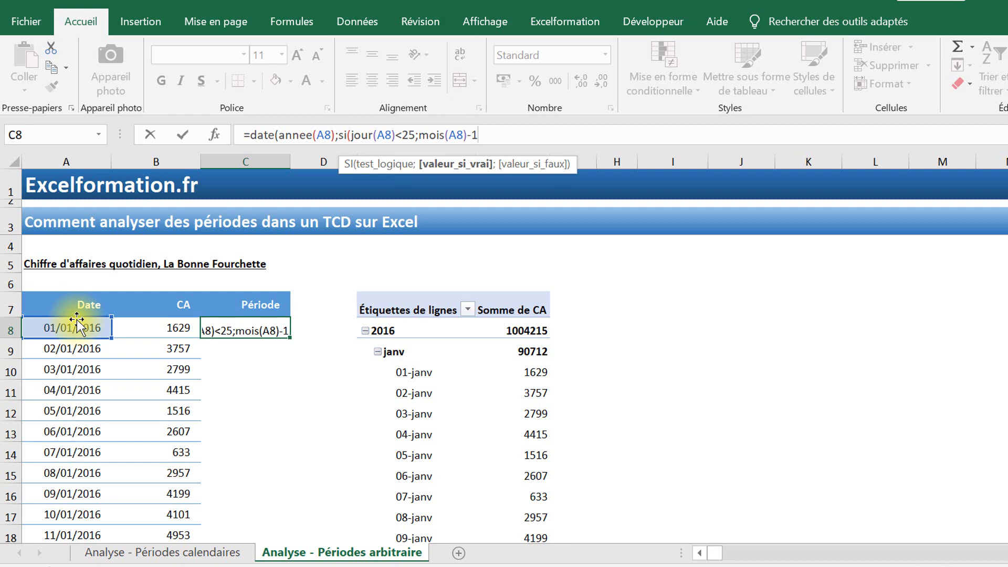
{"action": "type", "text": ";mois("}
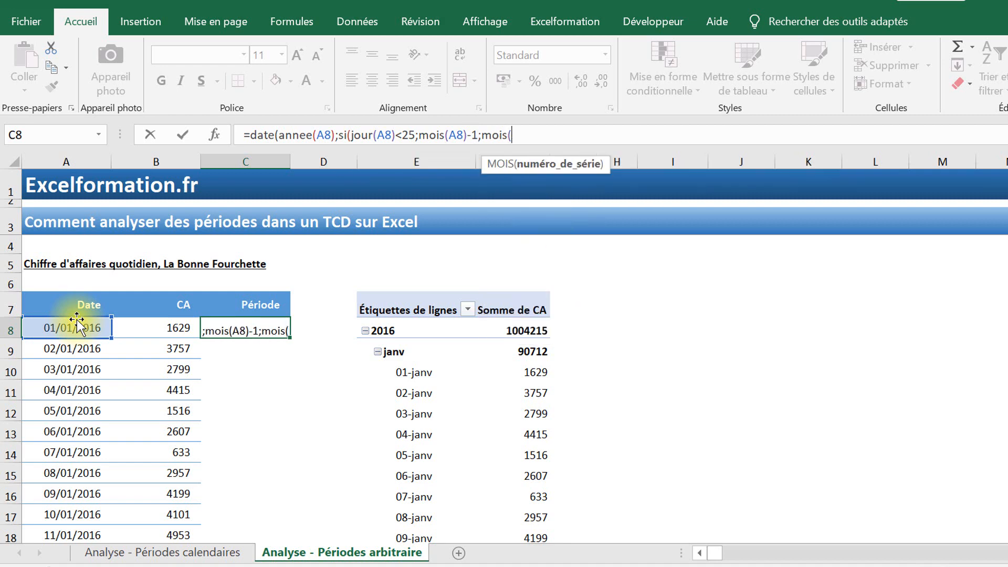
{"action": "left_click", "coordinate": [70, 329]}
{"action": "type", "text": ")"}
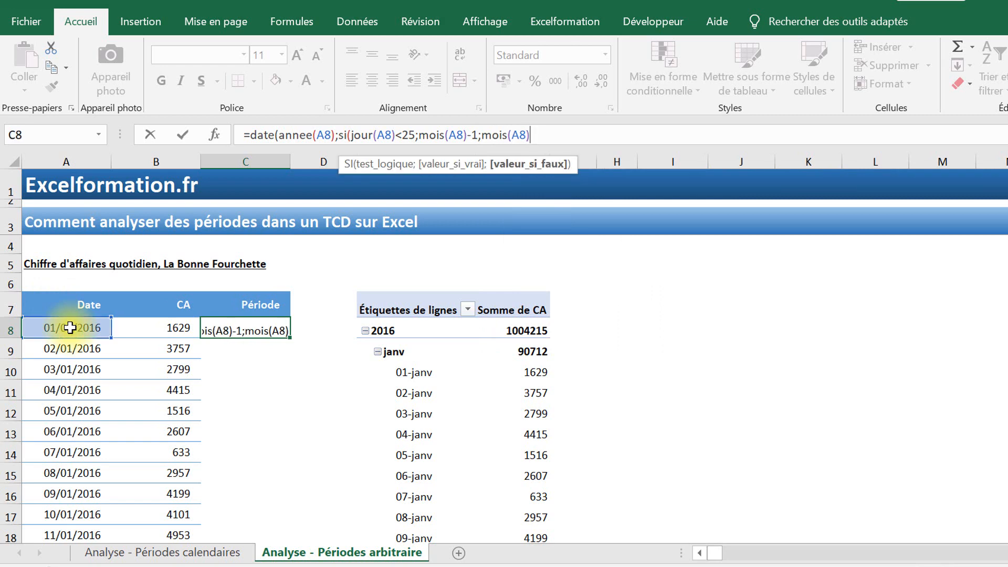
{"action": "type", "text": ")"}
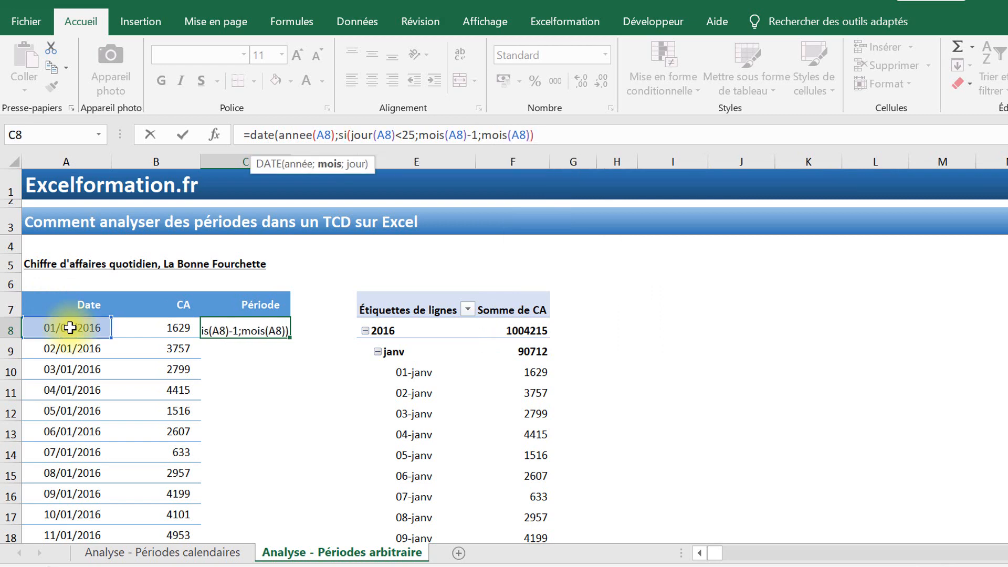
{"action": "type", "text": ";"}
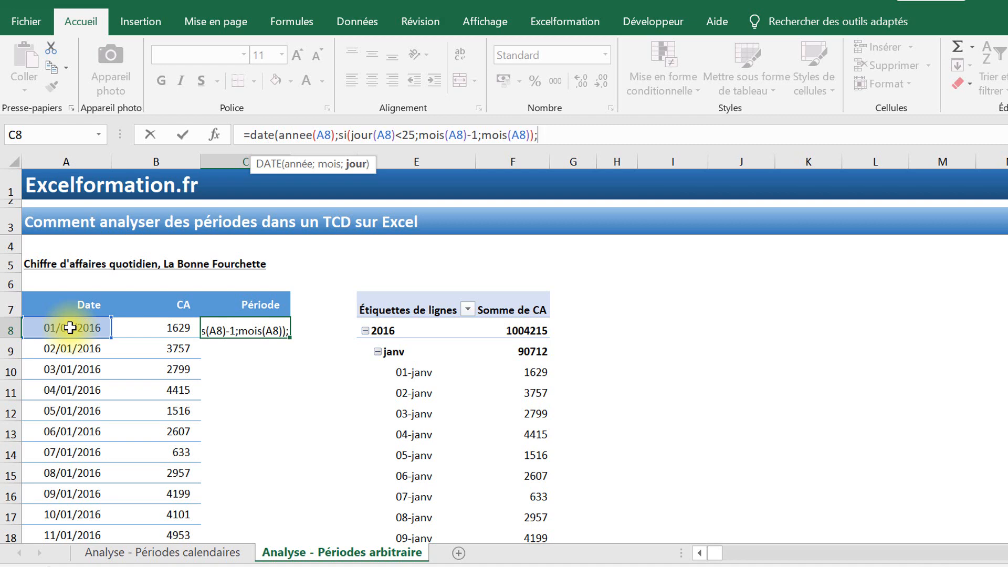
{"action": "type", "text": "25)"}
{"action": "key", "text": "Return"}
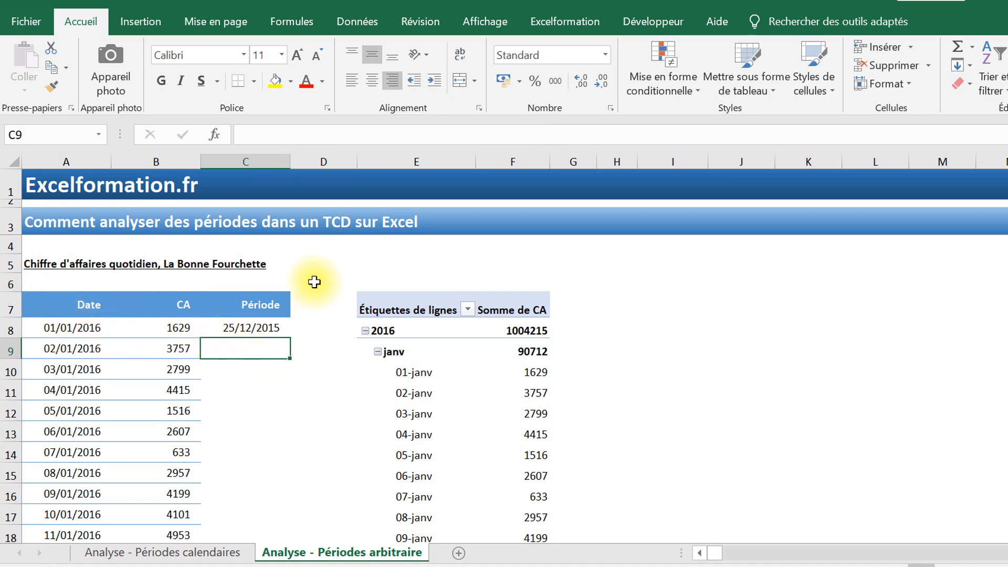
Fill the C8 formula down the Période column for all the dates and check the copied rows
{"action": "left_click", "coordinate": [277, 329]}
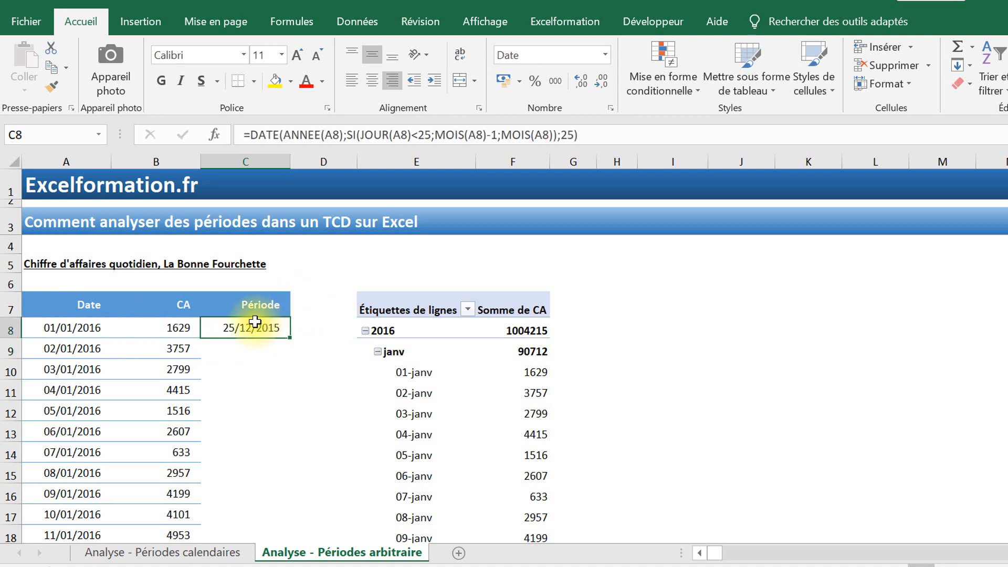
{"action": "double_click", "coordinate": [292, 339]}
{"action": "scroll", "coordinate": [276, 332], "scroll_direction": "down", "scroll_amount": 9}
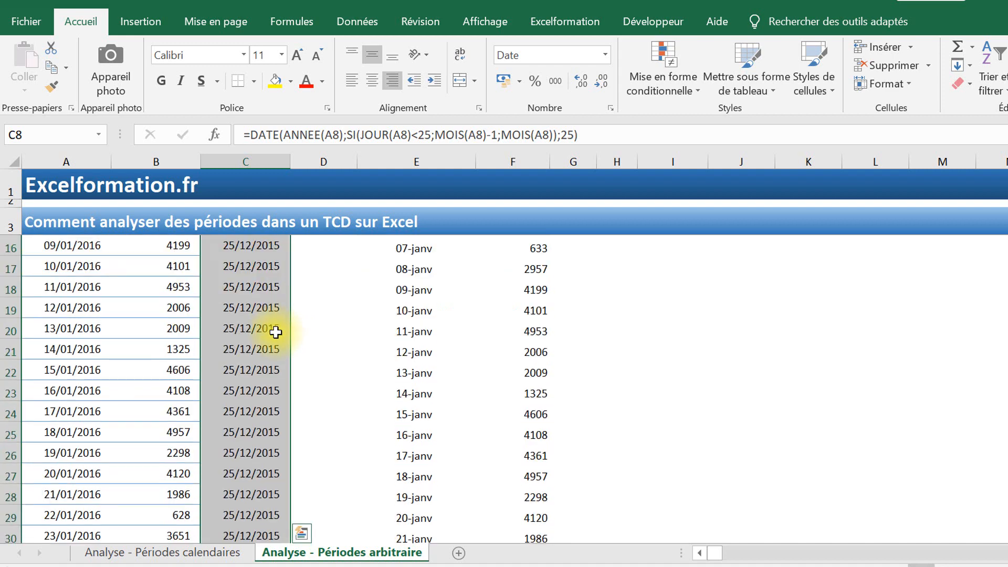
{"action": "scroll", "coordinate": [263, 279], "scroll_direction": "up", "scroll_amount": 1}
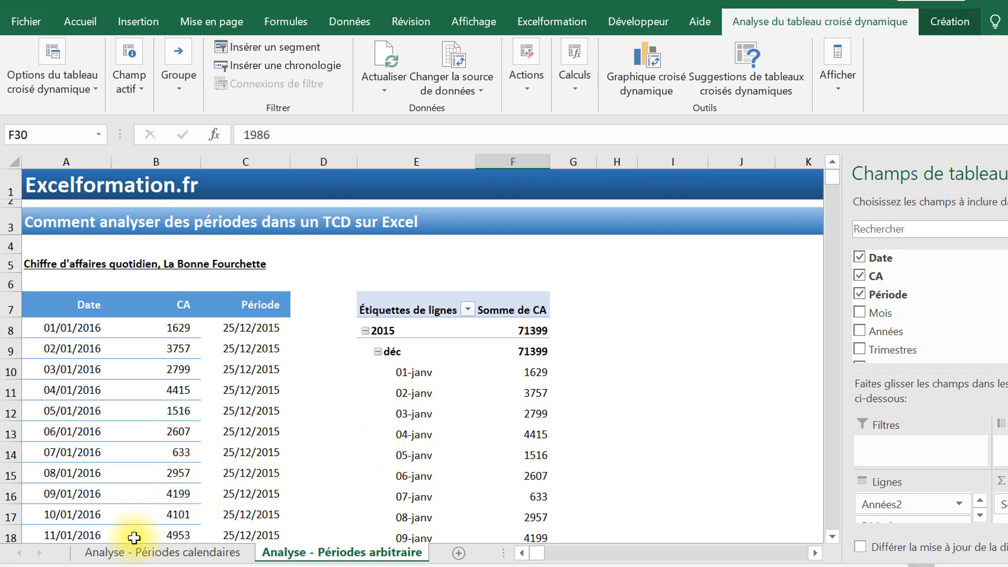
Delete columns D to H with the copied pivot table from the Analyse - Périodes arbitraire sheet
{"action": "left_click_drag", "start_coordinate": [320, 161], "coordinate": [599, 183]}
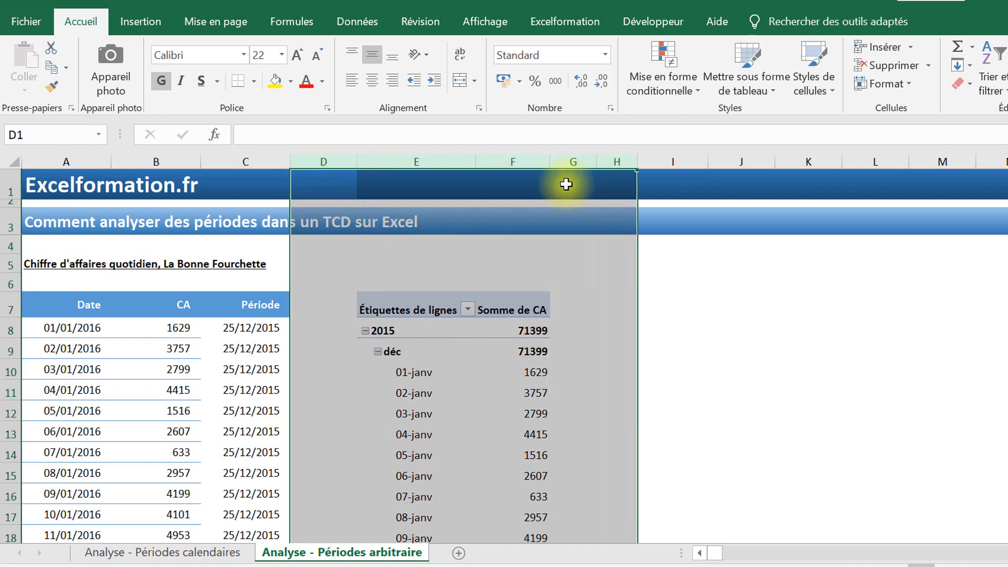
{"action": "right_click", "coordinate": [444, 157]}
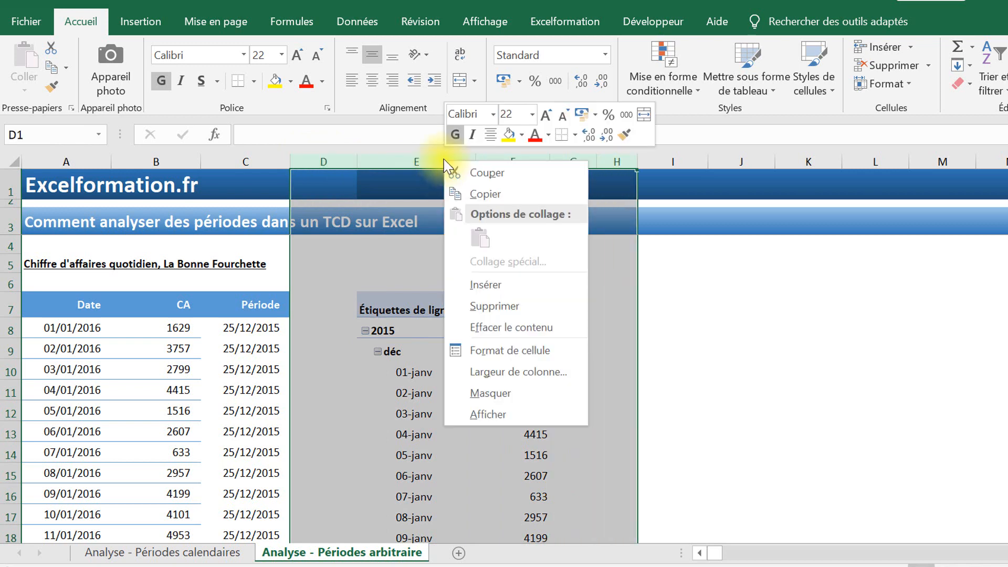
{"action": "left_click", "coordinate": [496, 306]}
{"action": "left_click", "coordinate": [470, 349]}
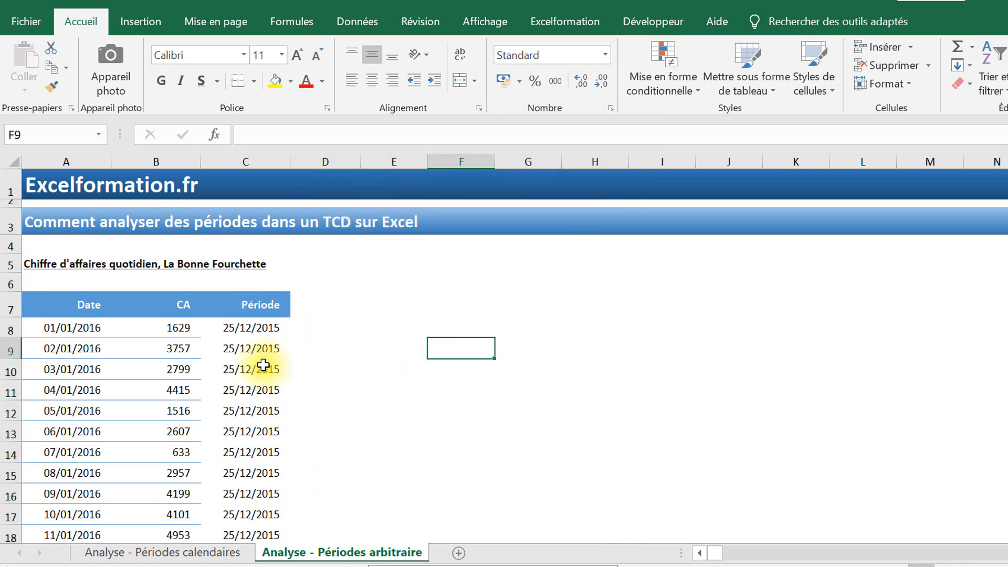
Create a pivot table from the Date, CA and Période data ($A$7:$C$1103), placed in cell E7 of the existing Analyse - Périodes arbitraire sheet
{"action": "left_click", "coordinate": [246, 353]}
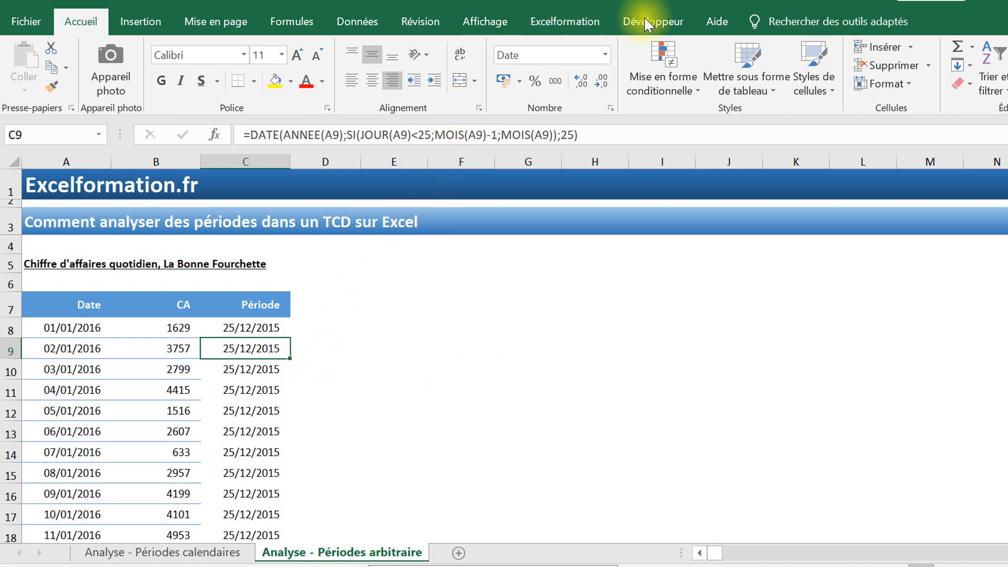
{"action": "left_click", "coordinate": [141, 21]}
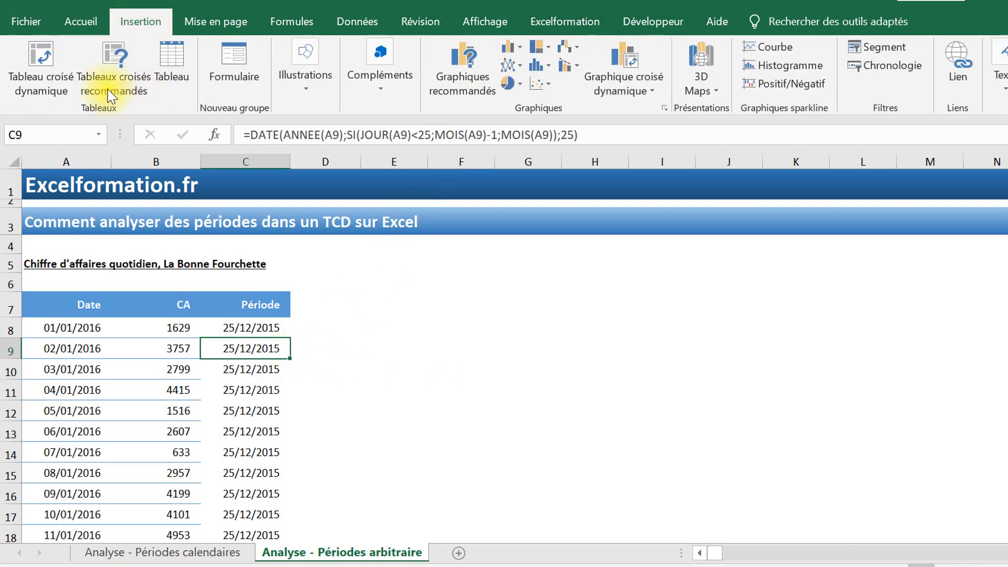
{"action": "left_click", "coordinate": [56, 91]}
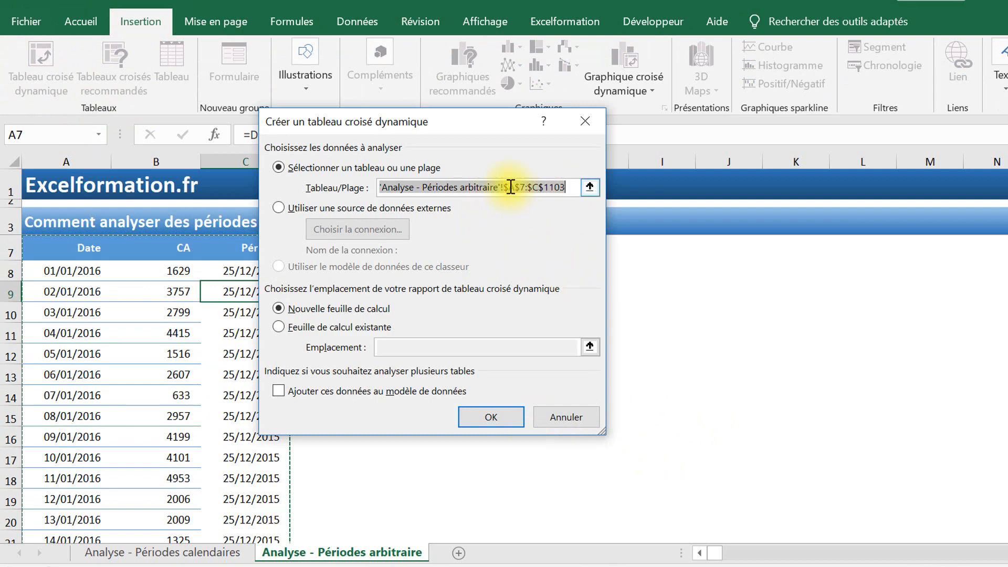
{"action": "left_click_drag", "start_coordinate": [522, 126], "coordinate": [630, 140]}
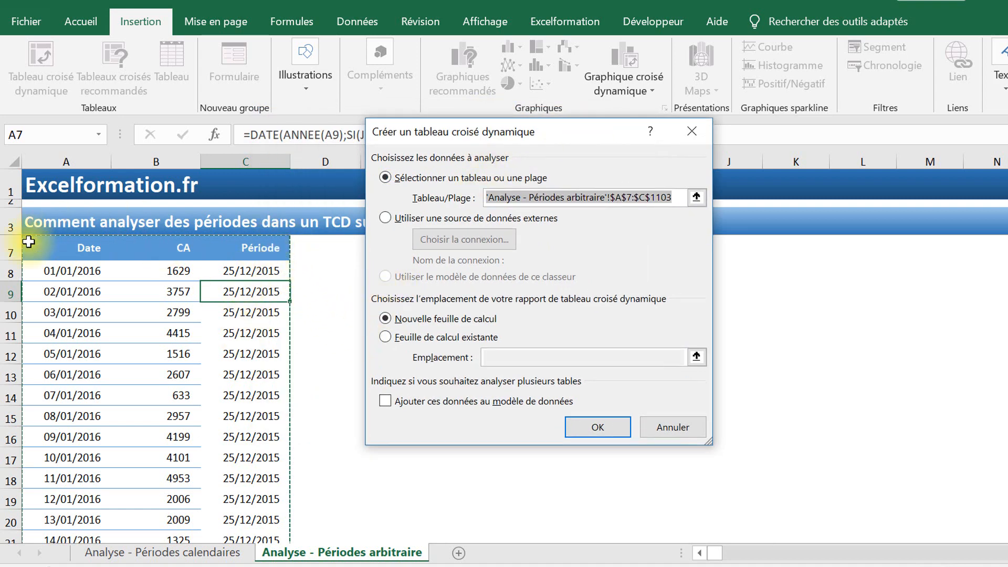
{"action": "left_click", "coordinate": [701, 352]}
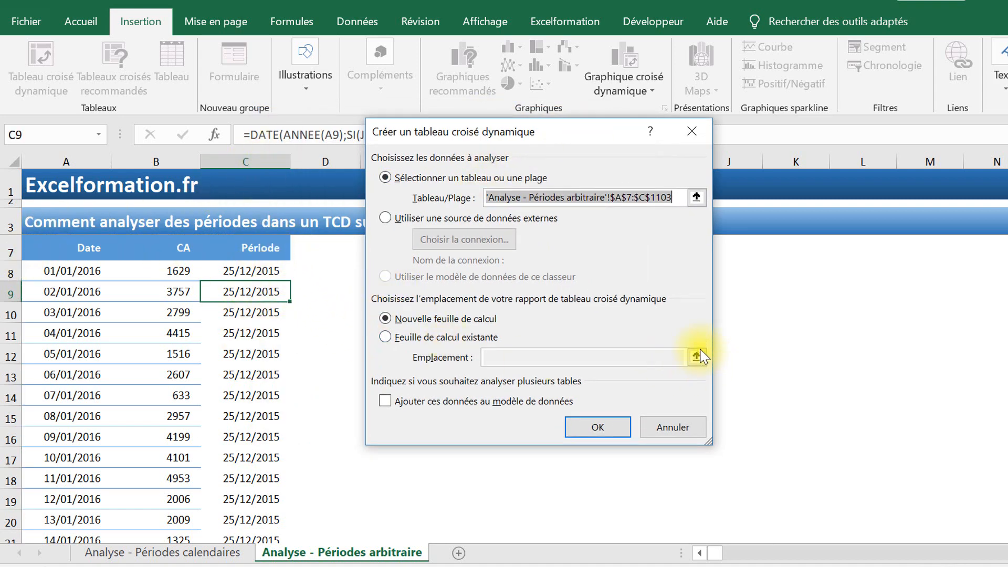
{"action": "left_click", "coordinate": [385, 337]}
{"action": "scroll", "coordinate": [540, 226], "scroll_direction": "up", "scroll_amount": 1}
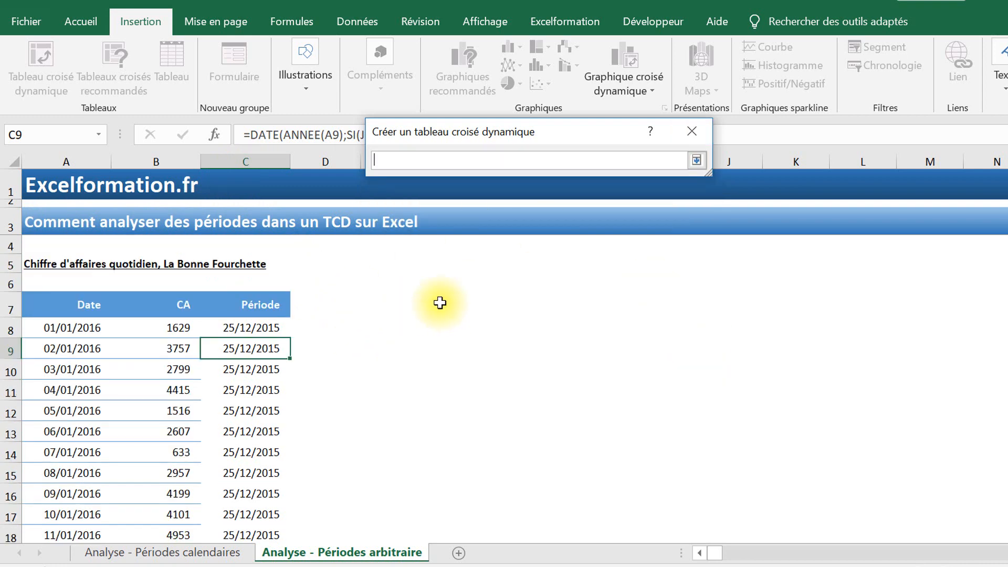
{"action": "left_click", "coordinate": [408, 300]}
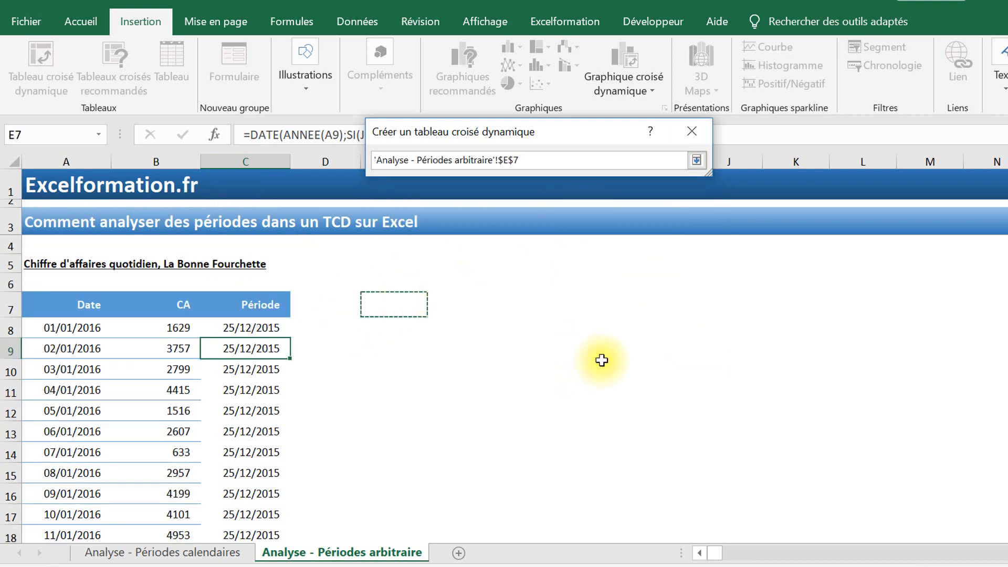
{"action": "key", "text": "Return"}
{"action": "left_click", "coordinate": [600, 423]}
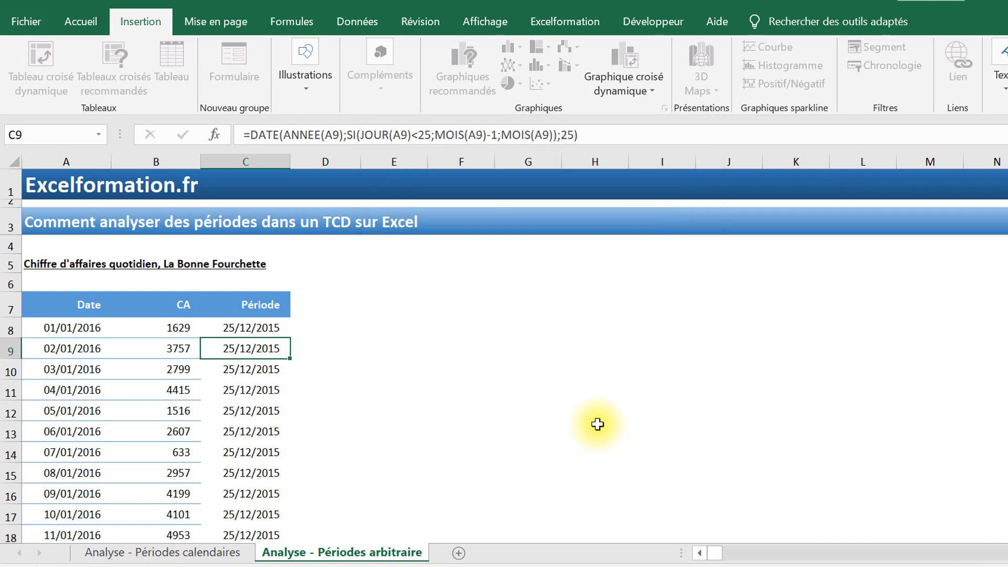
Put Période in the pivot table's rows and CA in its values, and ungroup the dates to review revenue for each period
{"action": "left_click_drag", "start_coordinate": [888, 295], "coordinate": [914, 507]}
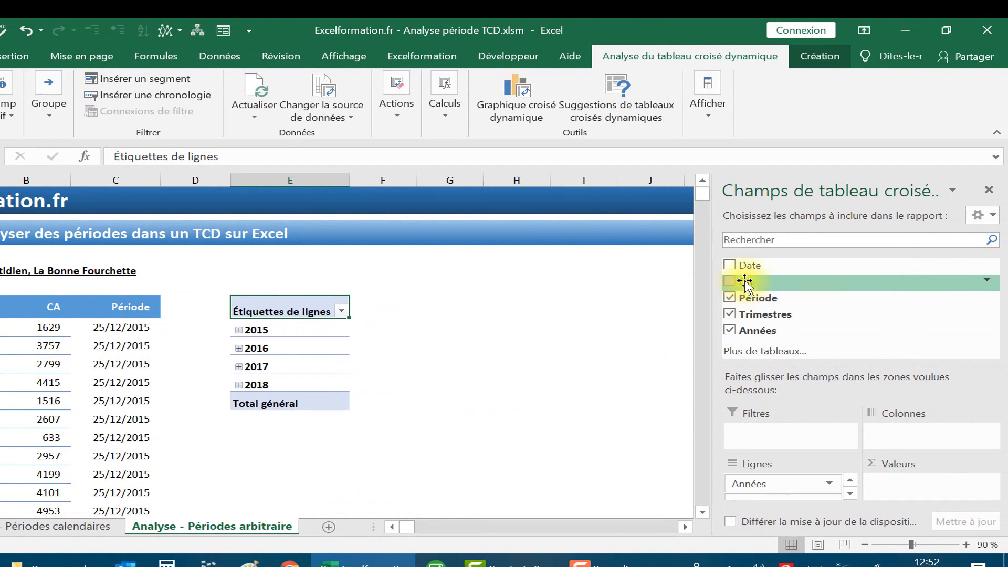
{"action": "left_click_drag", "start_coordinate": [745, 282], "coordinate": [896, 491]}
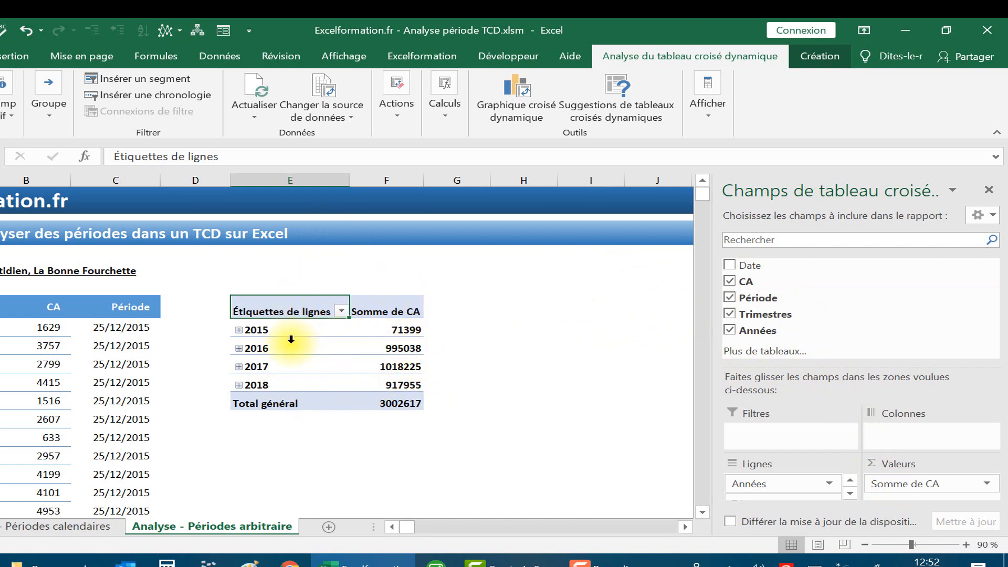
{"action": "left_click", "coordinate": [271, 348]}
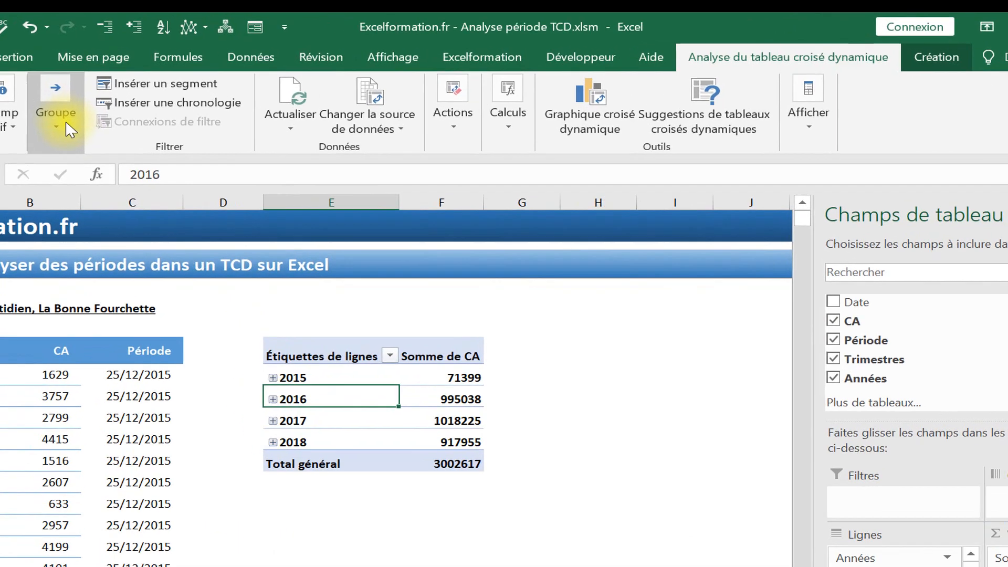
{"action": "left_click", "coordinate": [69, 129]}
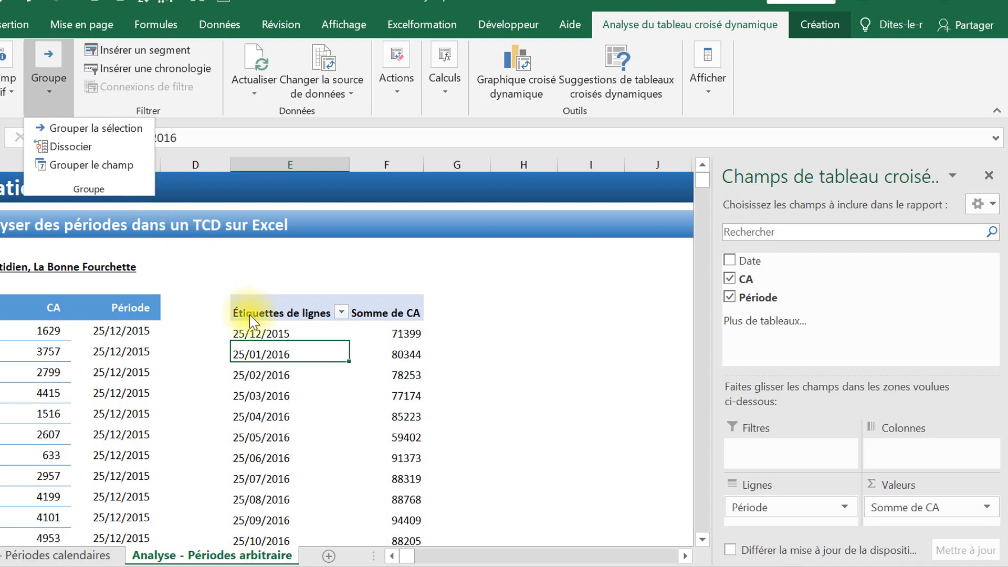
{"action": "left_click", "coordinate": [251, 321]}
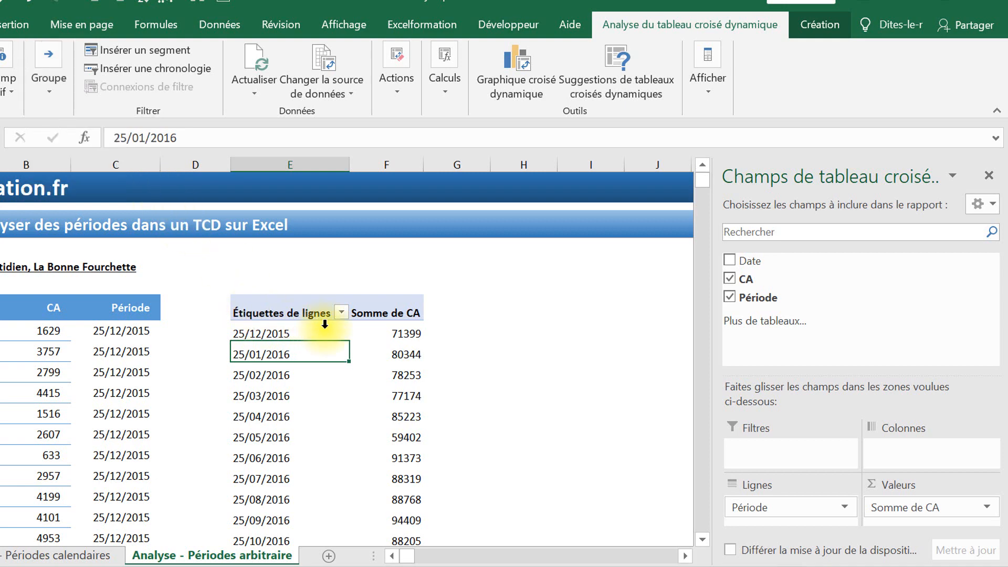
{"action": "scroll", "coordinate": [266, 315], "scroll_direction": "down", "scroll_amount": 6}
{"action": "scroll", "coordinate": [267, 315], "scroll_direction": "down", "scroll_amount": 6}
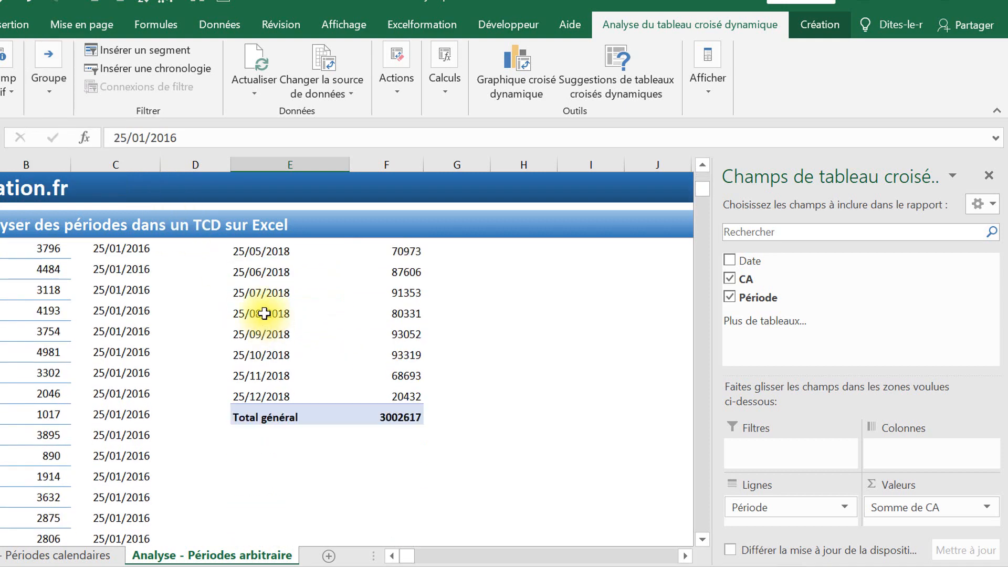
{"action": "scroll", "coordinate": [263, 313], "scroll_direction": "up", "scroll_amount": 8}
{"action": "scroll", "coordinate": [268, 325], "scroll_direction": "up", "scroll_amount": 4}
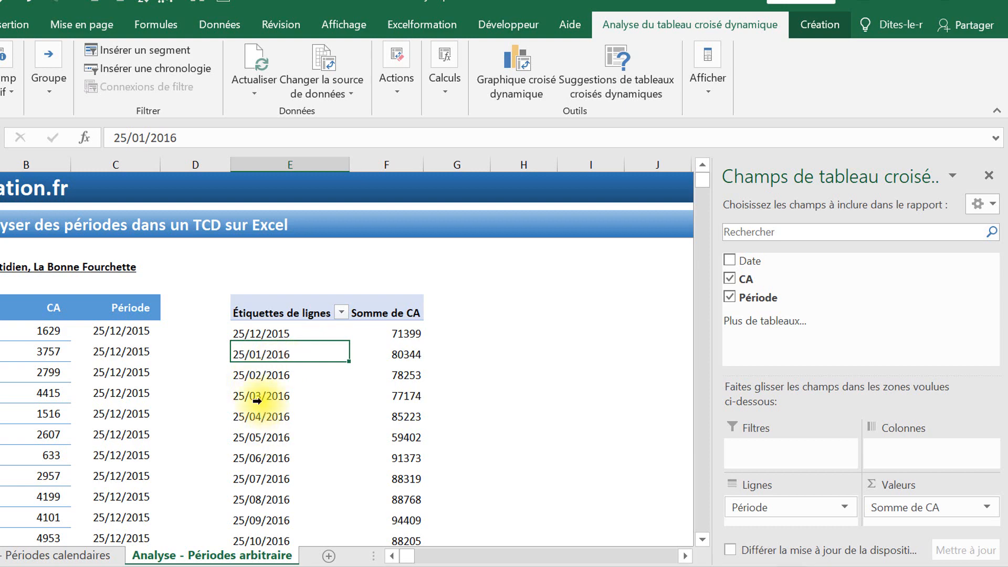
{"action": "left_click", "coordinate": [254, 355]}
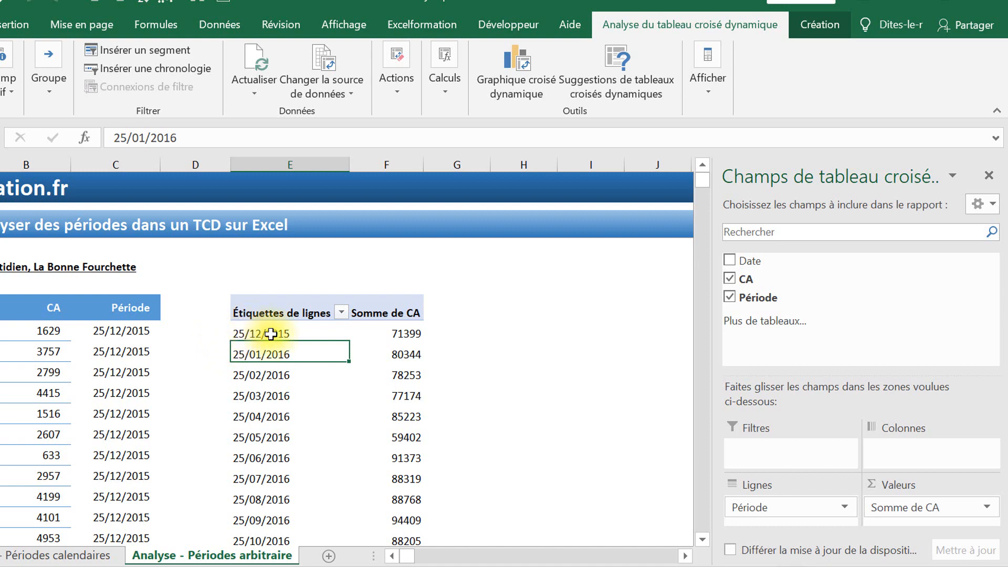
Extend the C8 formula with &" - "& followed by a copy of its own DATE expression
{"action": "left_click", "coordinate": [150, 331]}
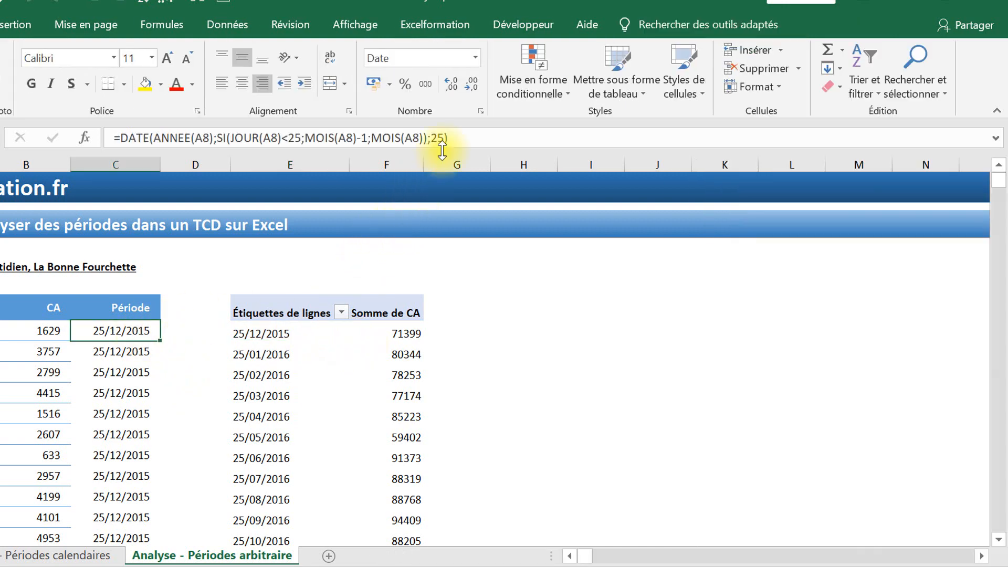
{"action": "left_click_drag", "start_coordinate": [460, 137], "coordinate": [121, 143]}
{"action": "key", "text": "ctrl+c"}
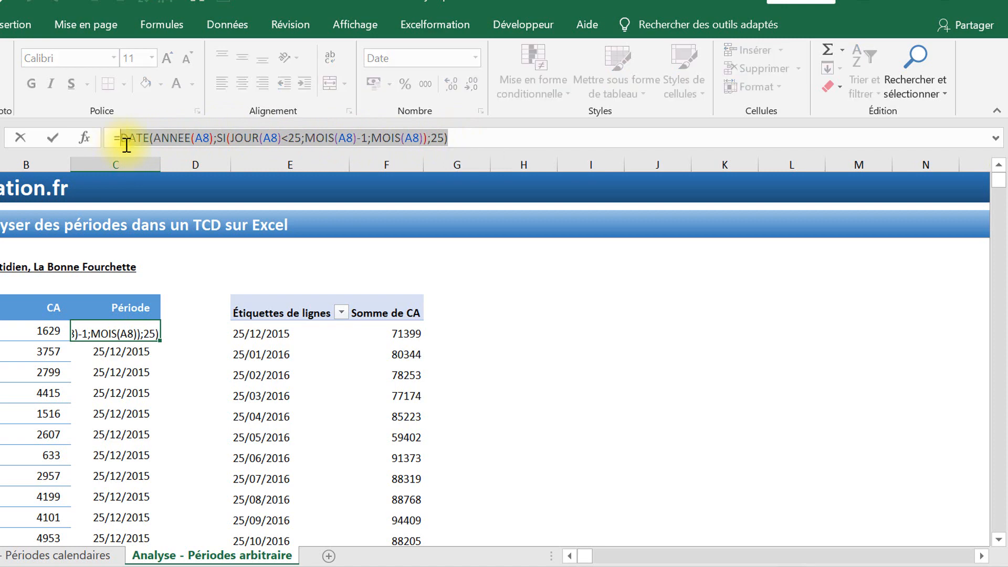
{"action": "left_click", "coordinate": [468, 141]}
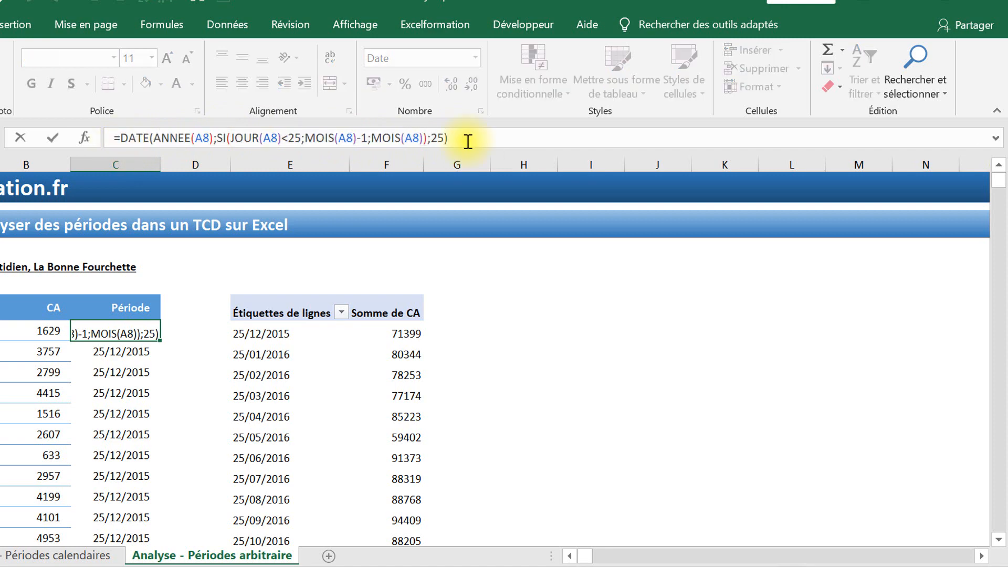
{"action": "type", "text": "\""}
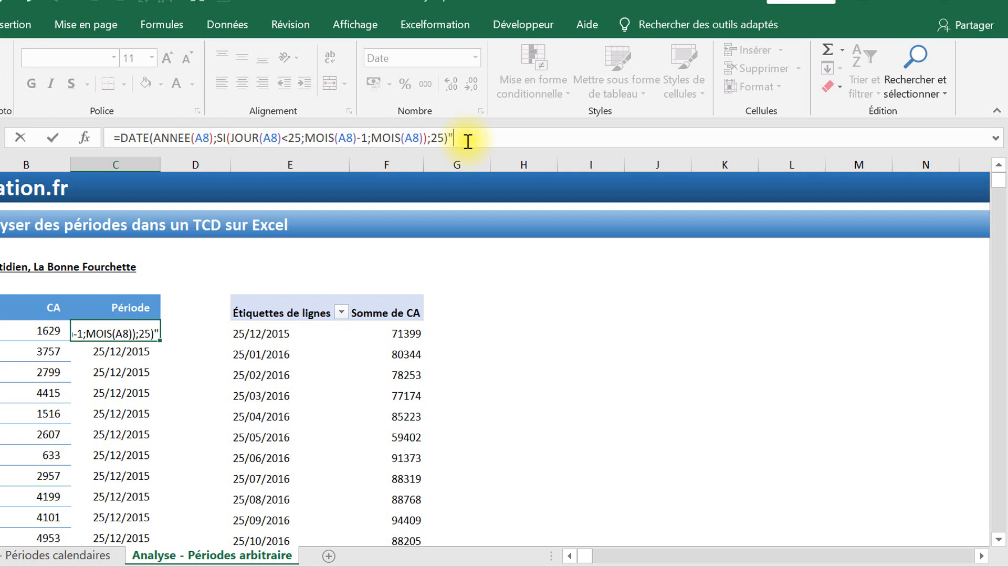
{"action": "key", "text": "BackSpace"}
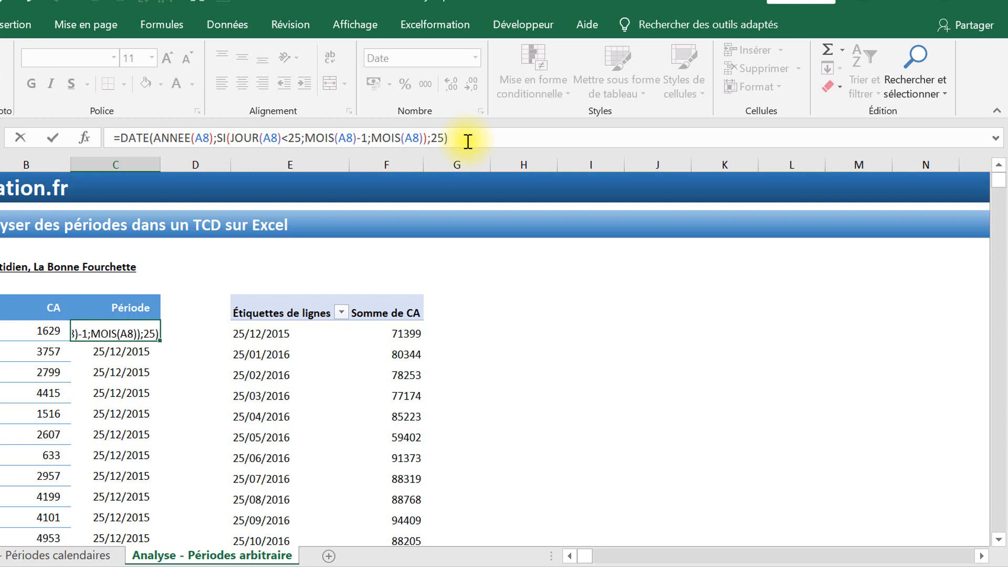
{"action": "type", "text": "&\""}
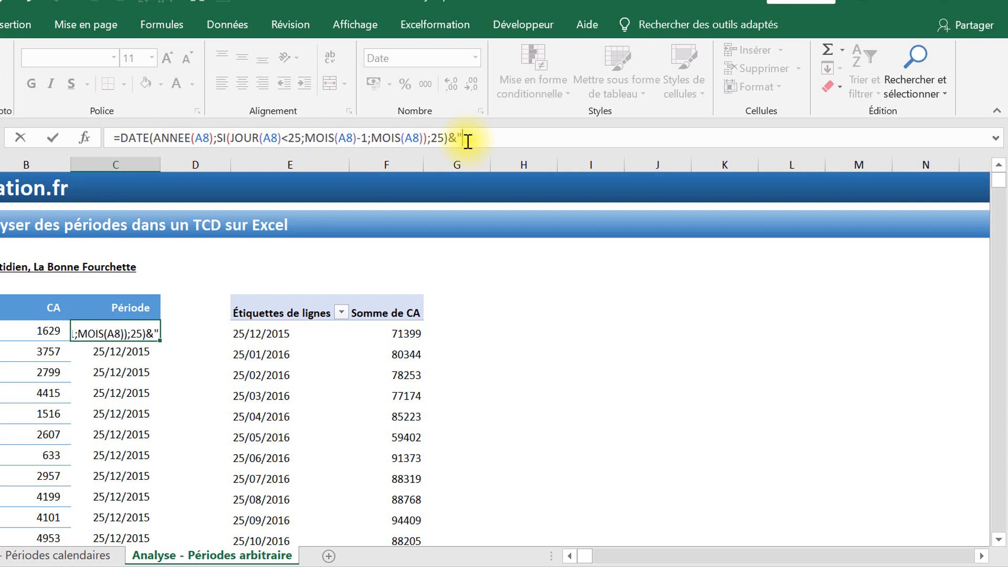
{"action": "type", "text": " - \"&"}
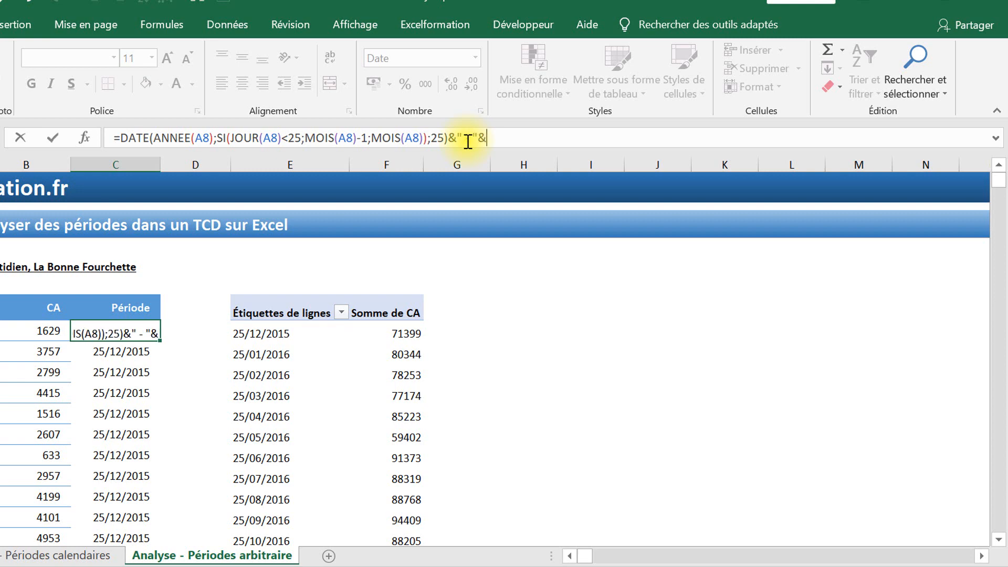
{"action": "key", "text": "ctrl+v"}
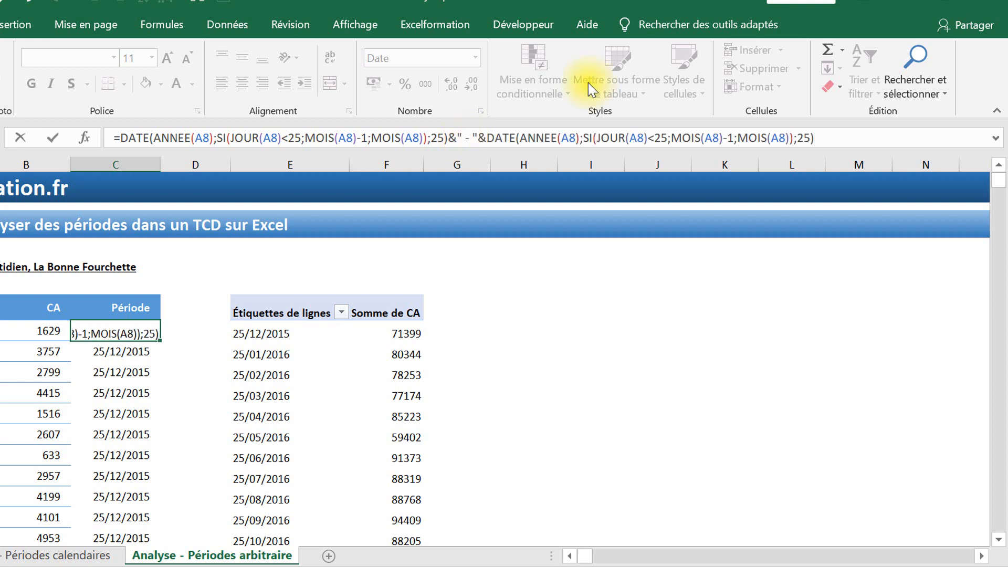
In C8's second DATE expression, set the day to 24 and add +1 to the month argument
{"action": "key", "text": "Left"}
{"action": "key", "text": "Left"}
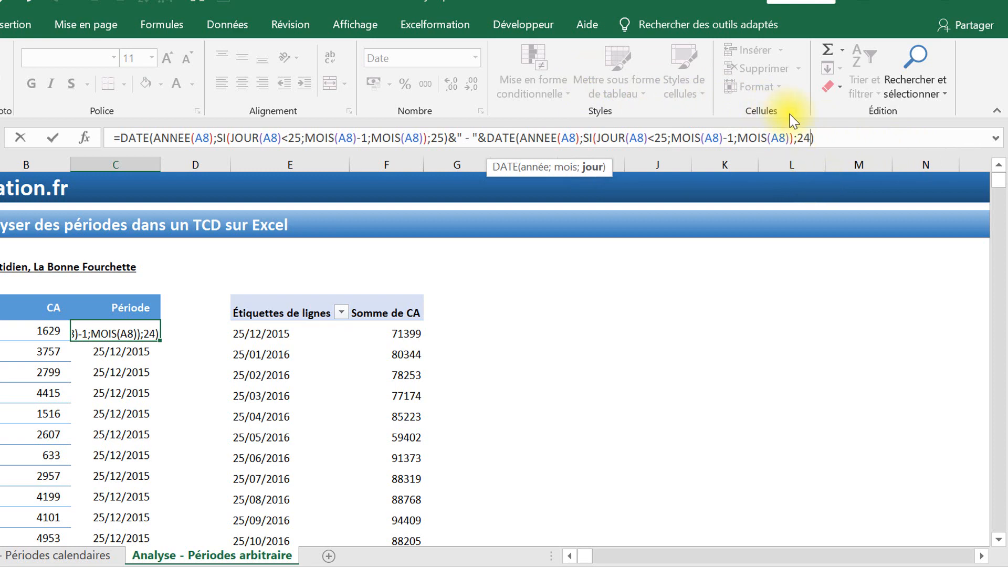
{"action": "left_click", "coordinate": [796, 138]}
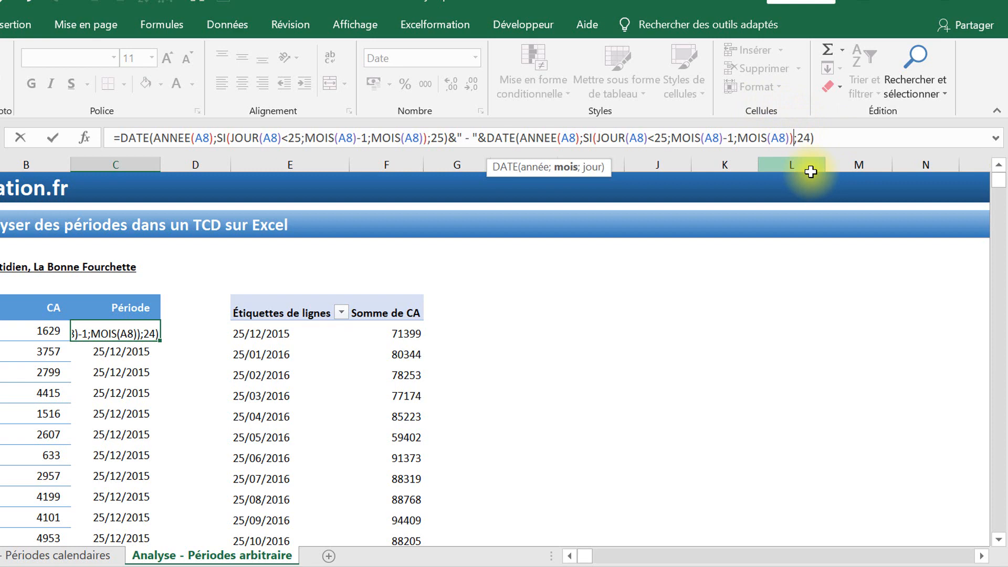
{"action": "key", "text": "Return"}
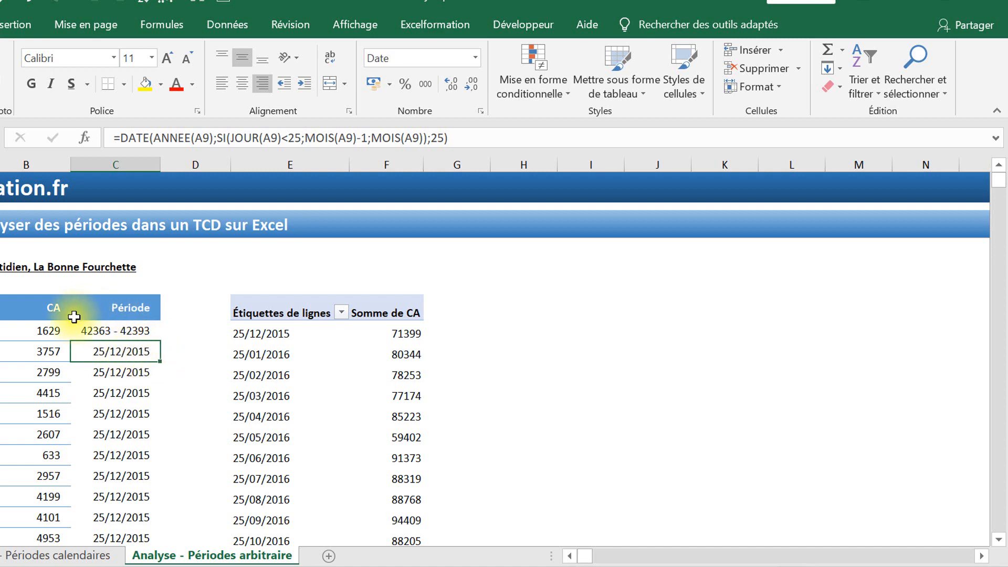
Wrap the first DATE expression in C8 in a TEXTE function with the format "jj/mm/aaaa"
{"action": "left_click", "coordinate": [140, 331]}
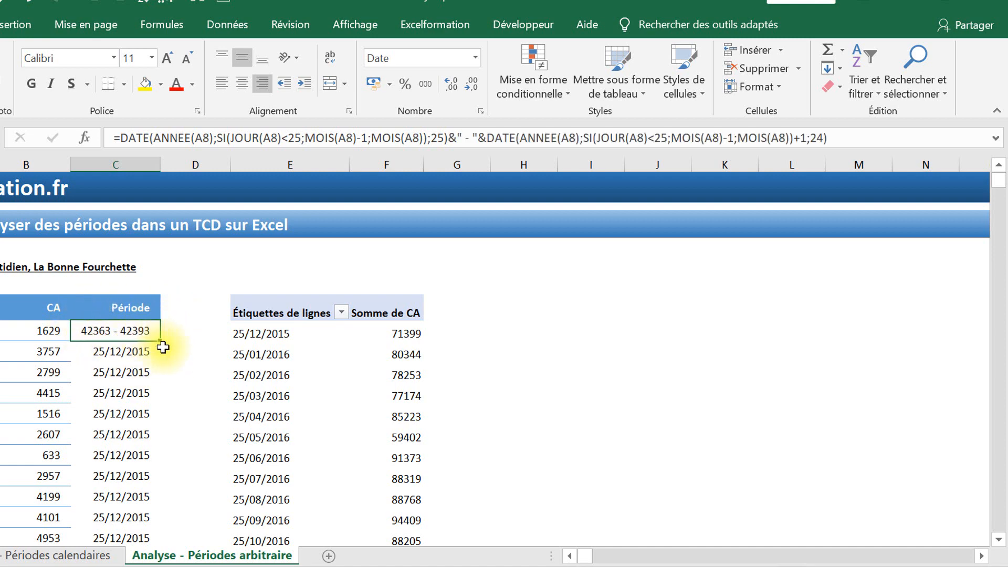
{"action": "left_click", "coordinate": [119, 139]}
{"action": "type", "text": "texte"}
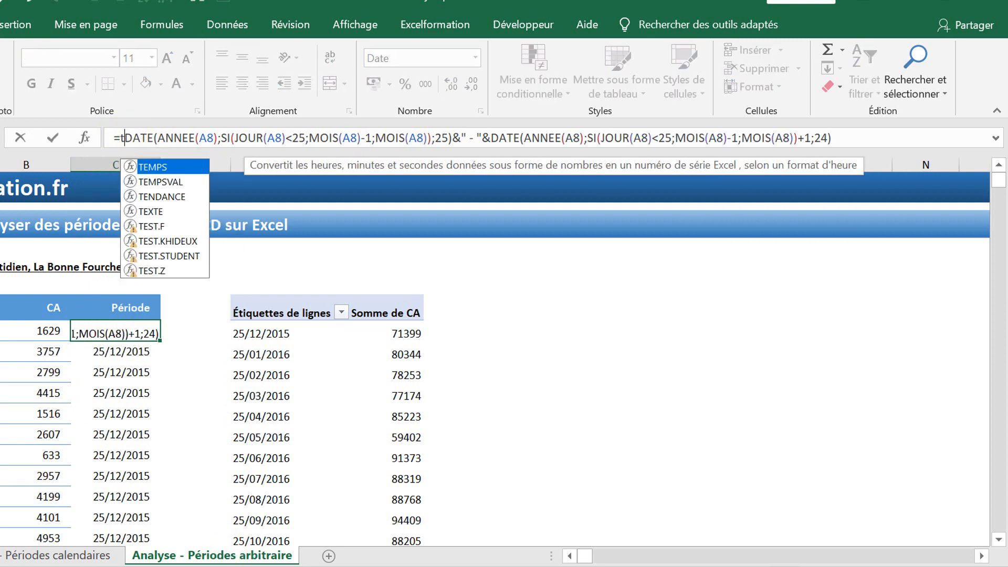
{"action": "type", "text": "("}
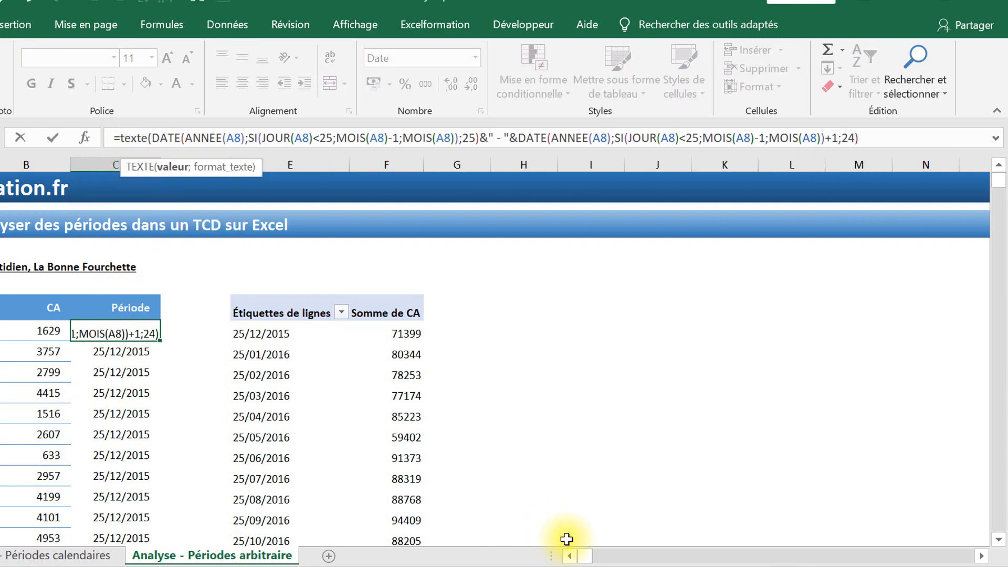
{"action": "left_click", "coordinate": [480, 139]}
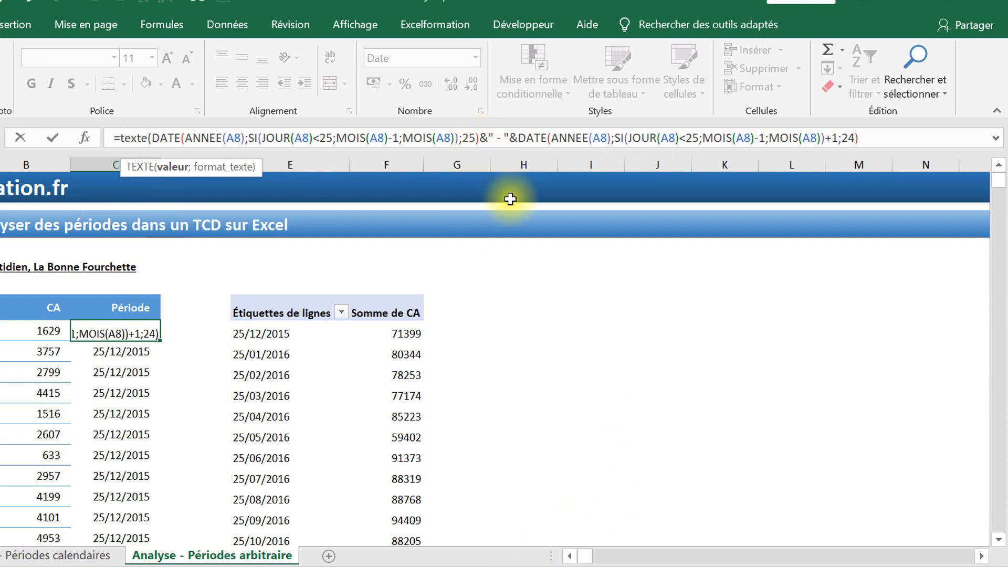
{"action": "type", "text": ";\""}
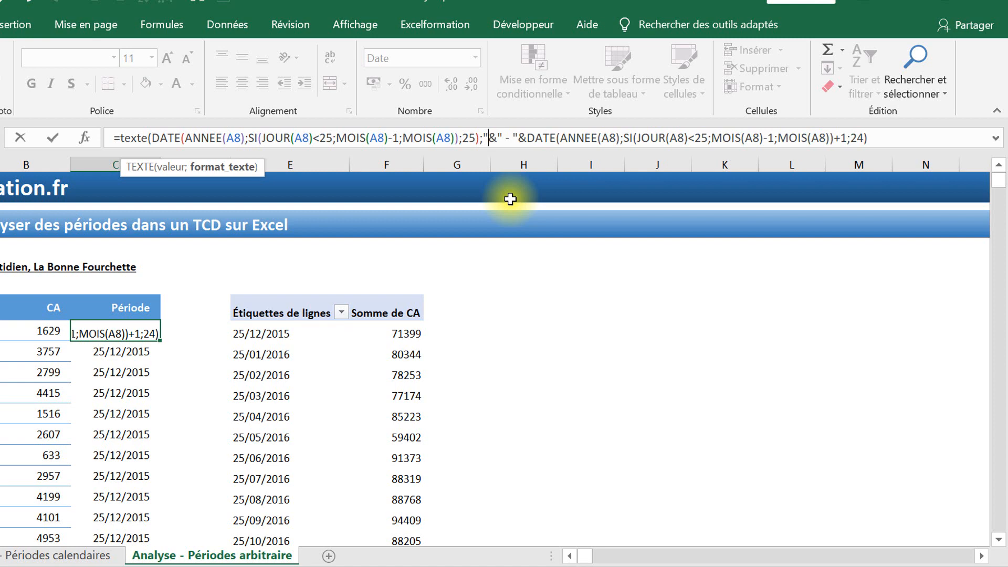
{"action": "type", "text": "jj/mm"}
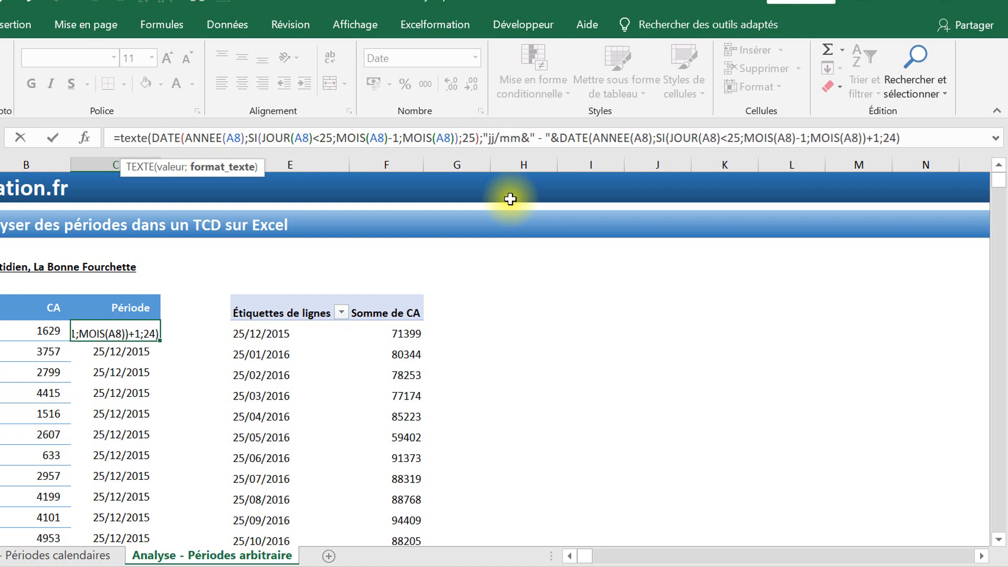
{"action": "type", "text": "/aaaa"}
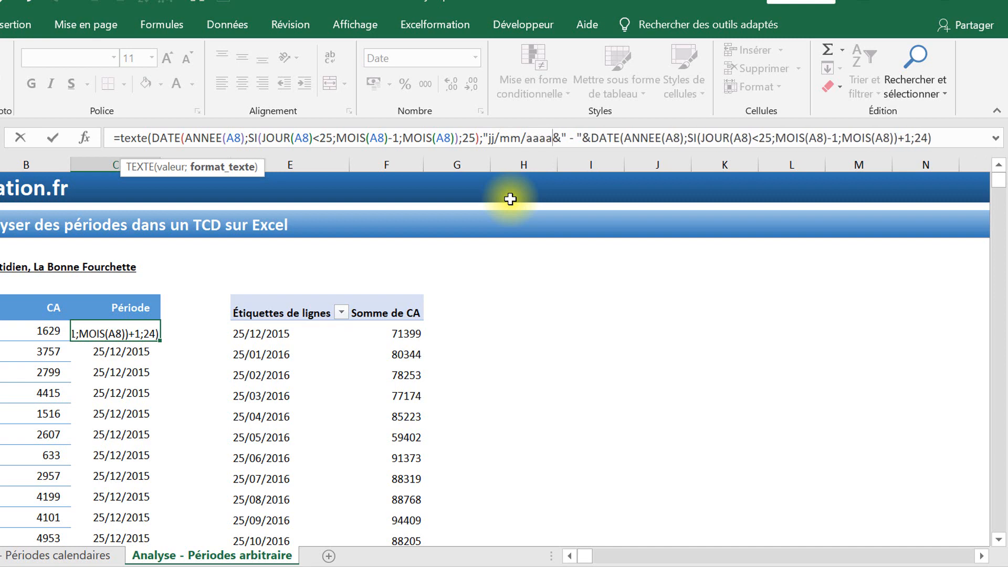
{"action": "type", "text": "\")"}
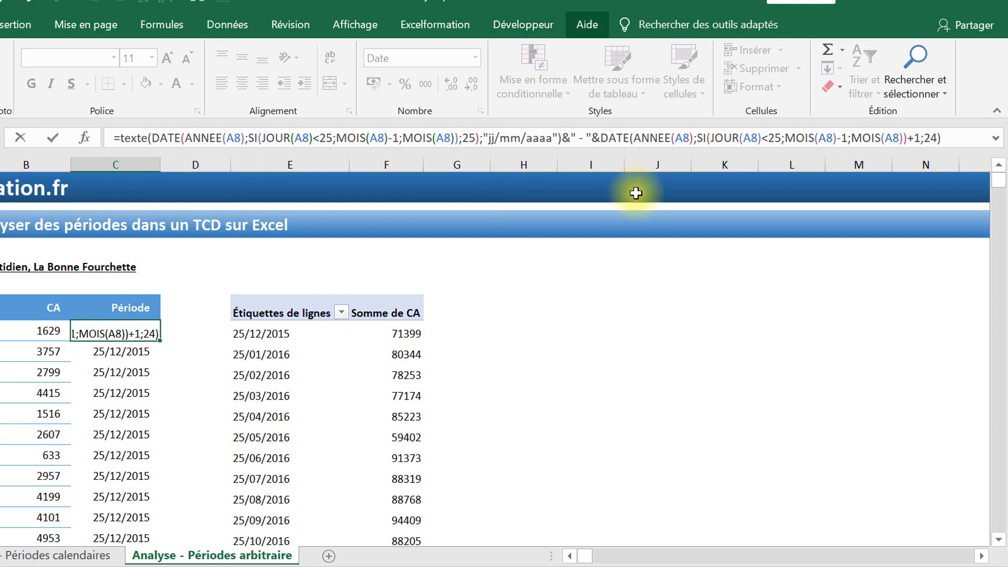
Wrap the second DATE expression in C8 in a TEXTE function with the format "jj/mm/aaaa" and commit the formula
{"action": "left_click", "coordinate": [600, 140]}
{"action": "type", "text": "texte"}
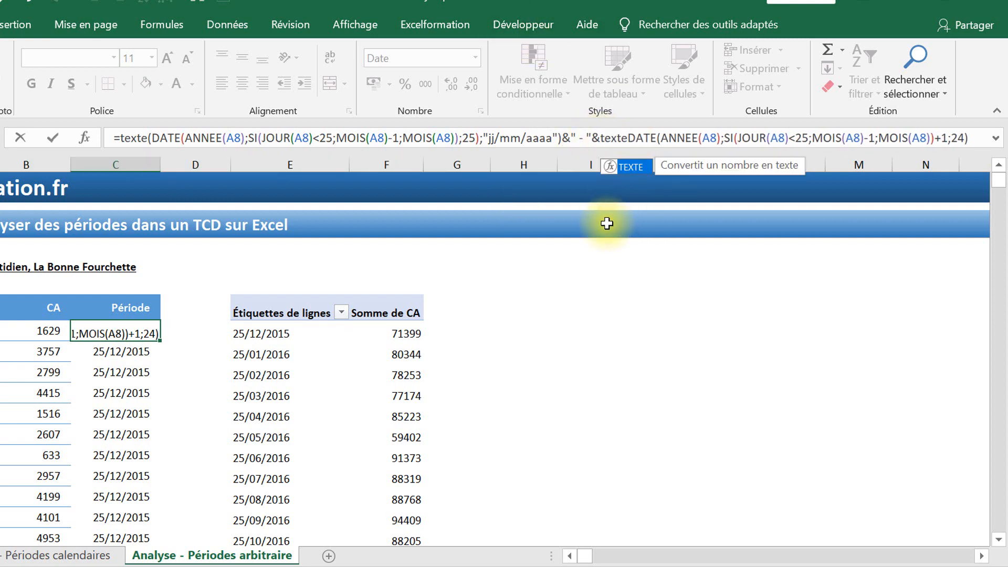
{"action": "type", "text": "("}
{"action": "left_click", "coordinate": [984, 139]}
{"action": "type", "text": ";\""}
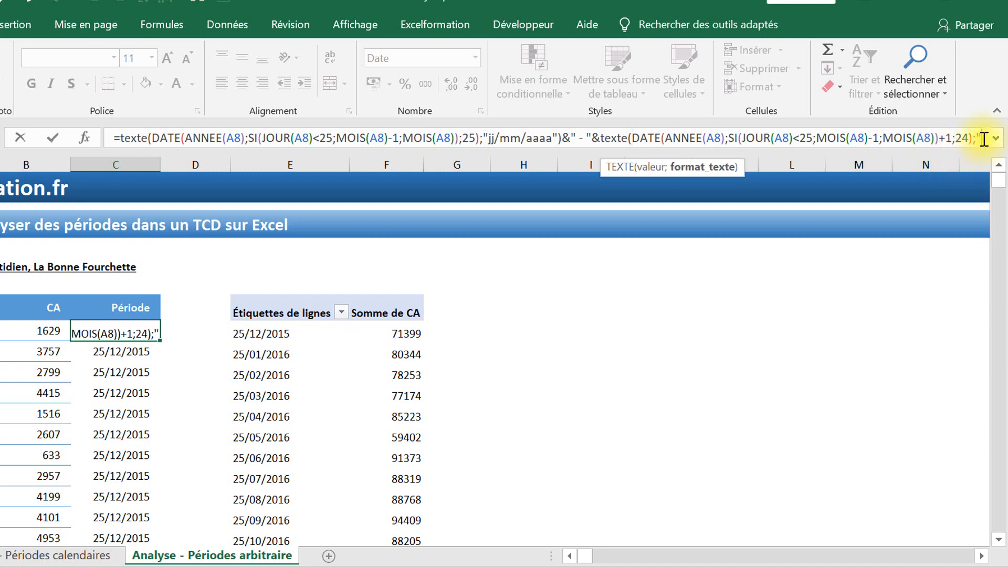
{"action": "type", "text": "jj/mm"}
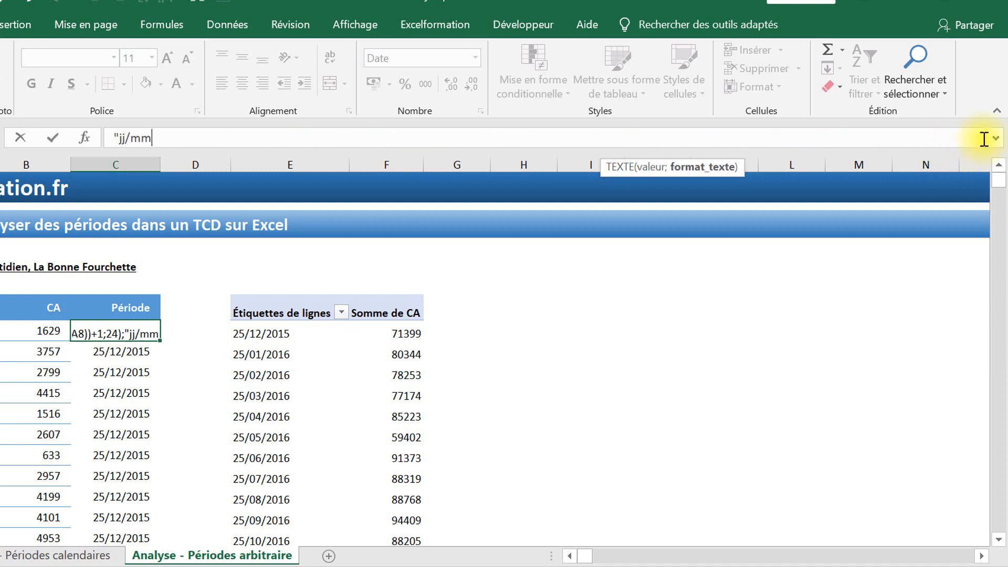
{"action": "type", "text": "/"}
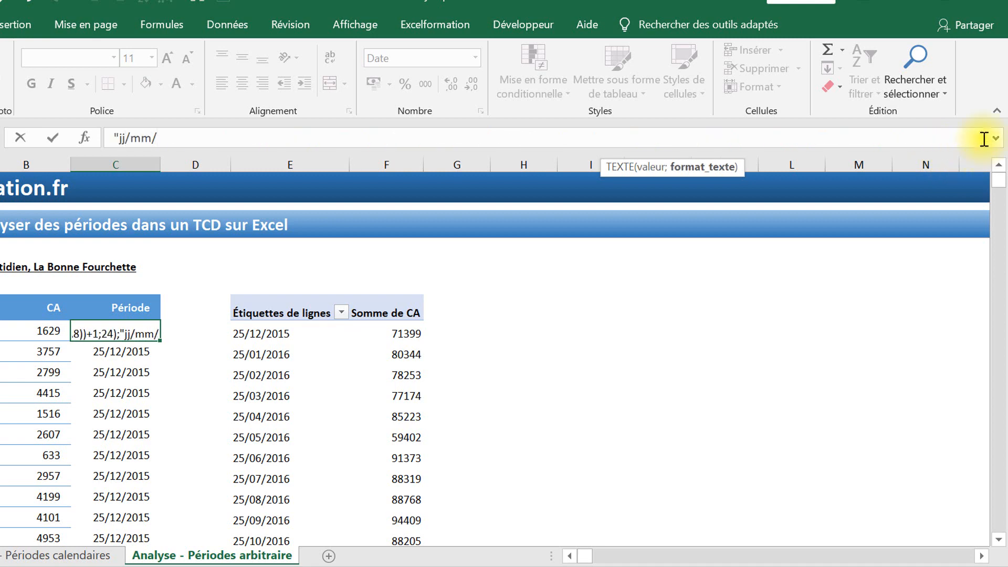
{"action": "type", "text": "aaaa\""}
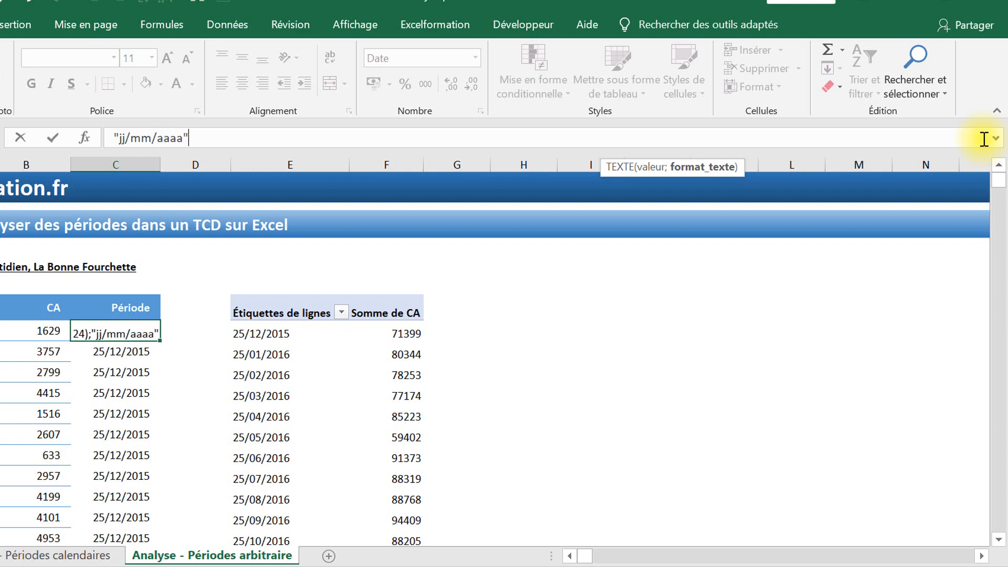
{"action": "key", "text": "Return"}
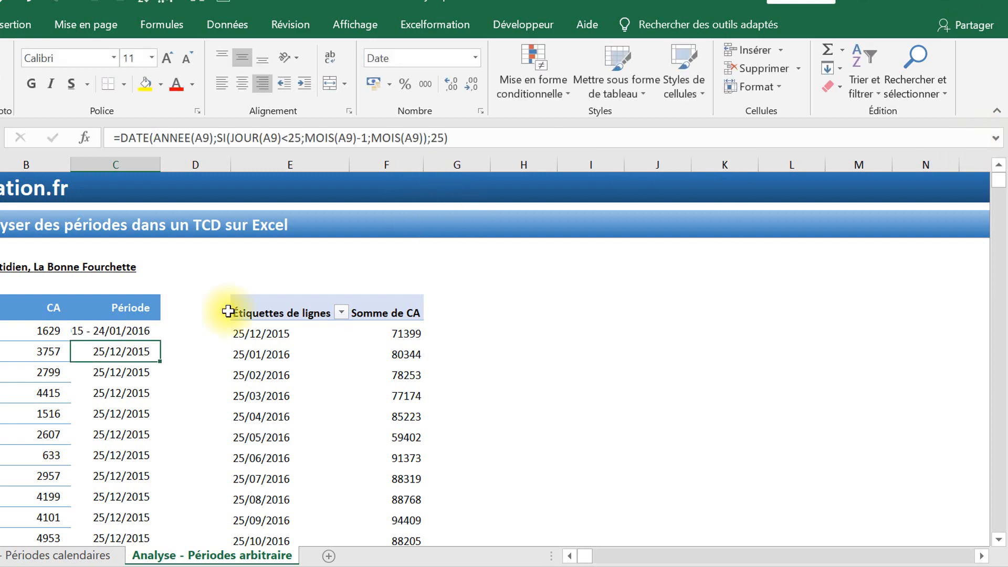
Widen column C to fit the full period text and fill the C8 formula down the Période column
{"action": "left_click_drag", "start_coordinate": [160, 164], "coordinate": [248, 164]}
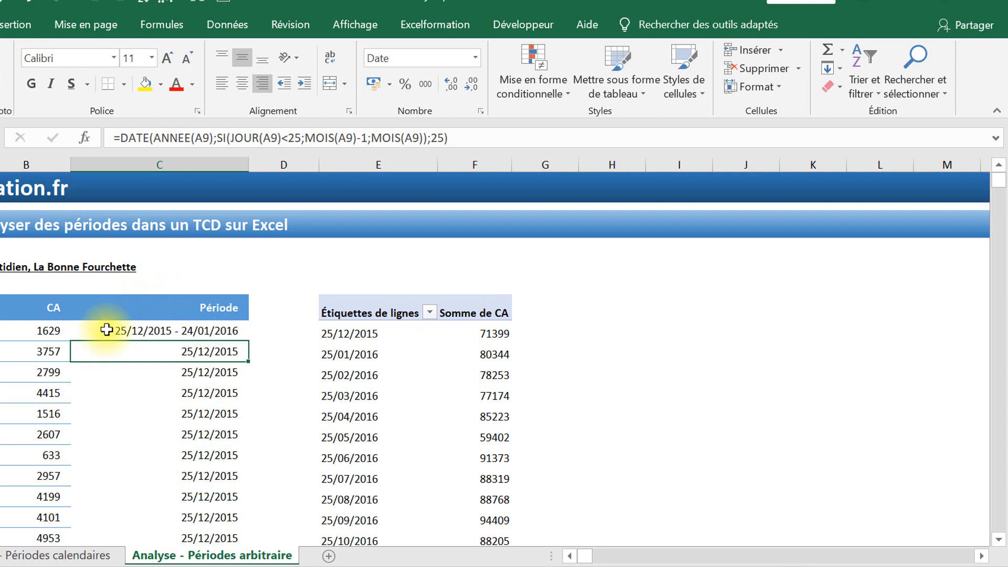
{"action": "left_click", "coordinate": [193, 332]}
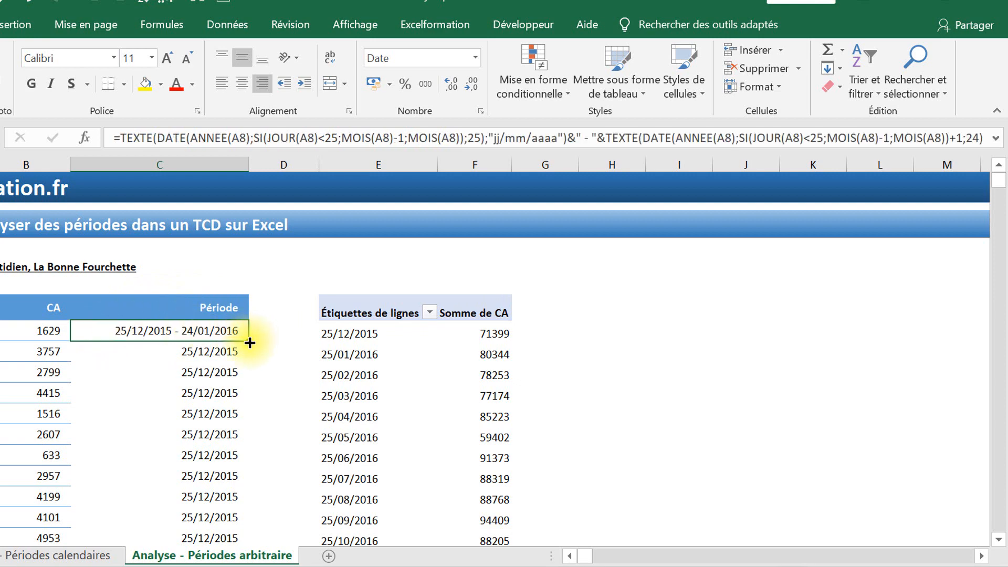
{"action": "double_click", "coordinate": [249, 343]}
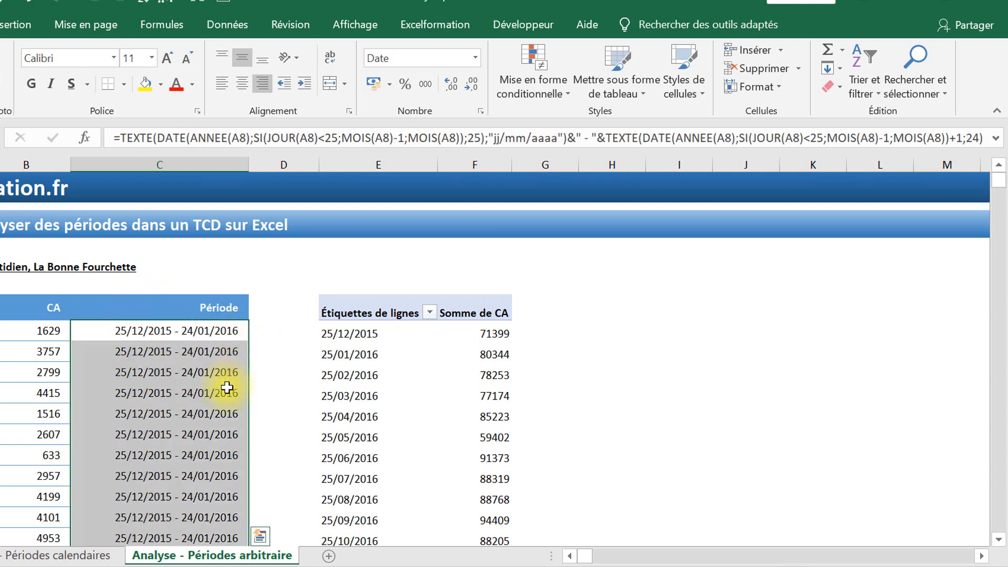
Refresh the pivot table to use the new Période labels and check the revenue of the second period
{"action": "right_click", "coordinate": [387, 354]}
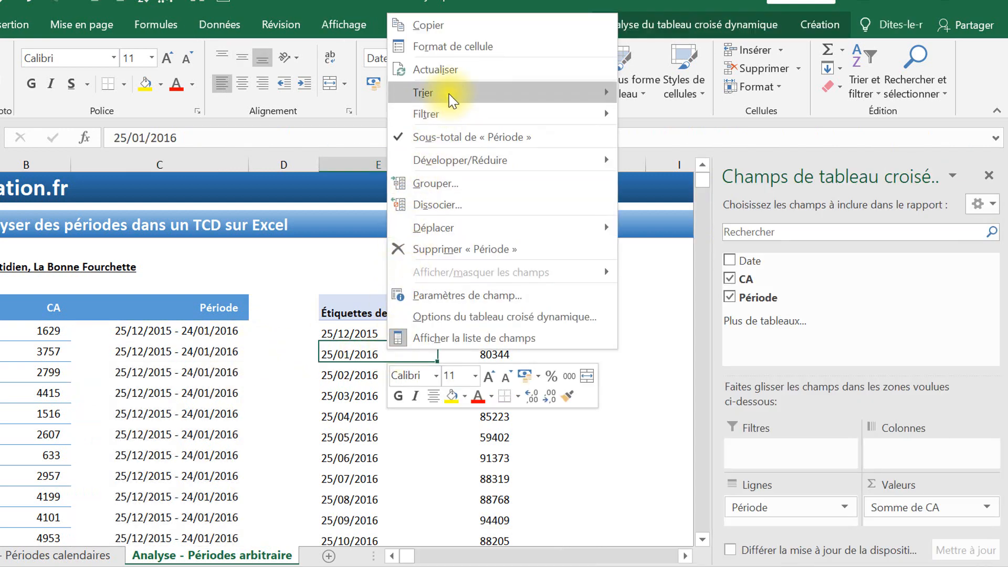
{"action": "left_click", "coordinate": [452, 70]}
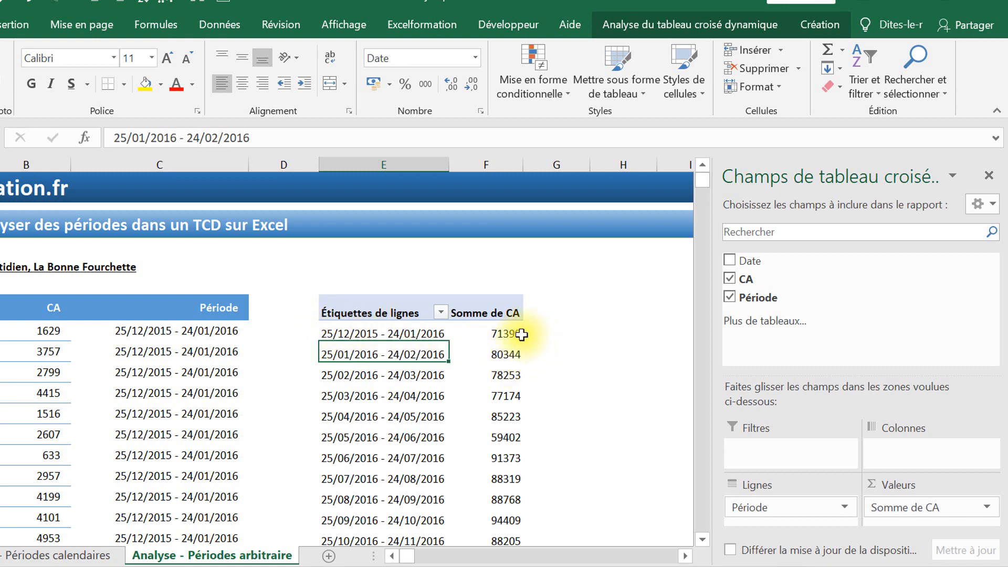
{"action": "mouse_move", "coordinate": [518, 332]}
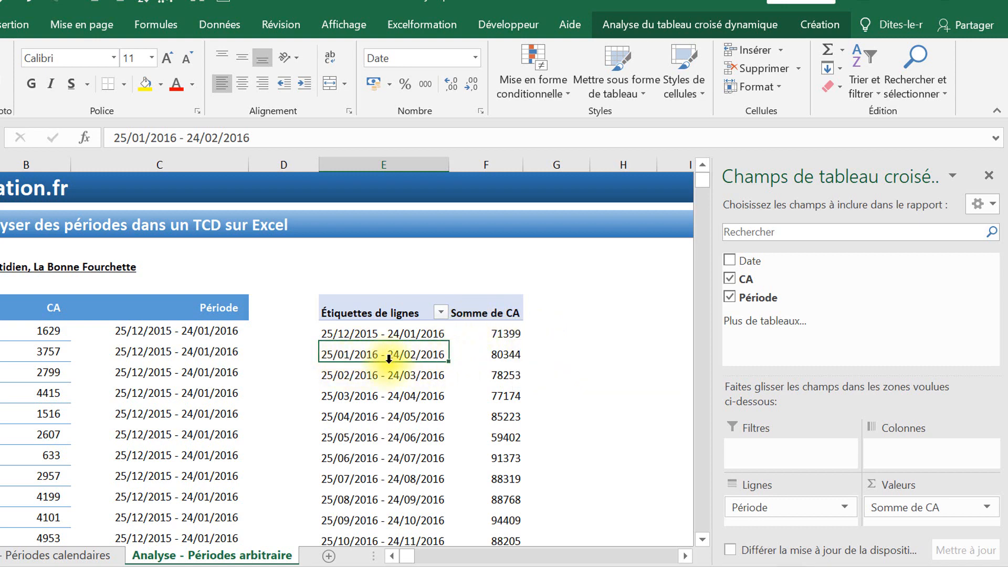
{"action": "left_click", "coordinate": [474, 356]}
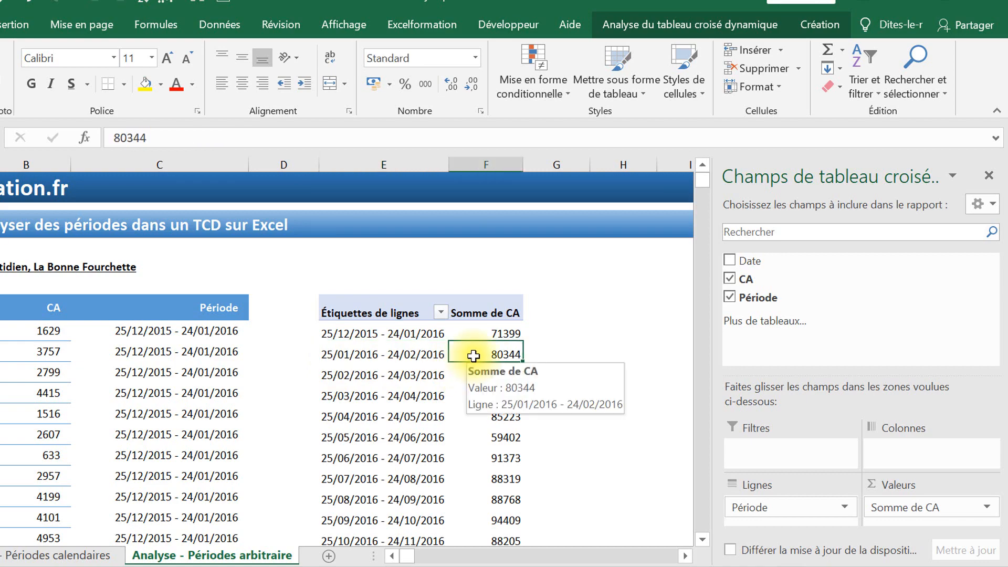